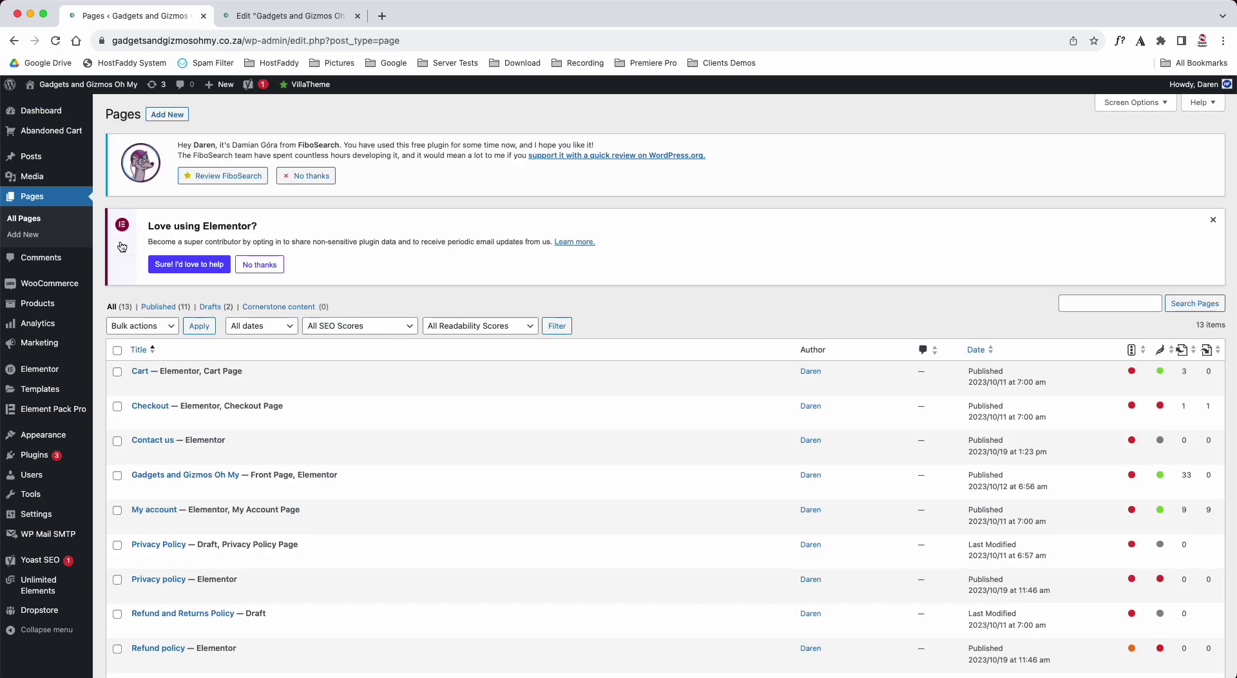
# Open the Gadgets and Gizmos Oh My front page for editing and switch to its Elementor editor
pyautogui.scroll(-5, 175, 277)
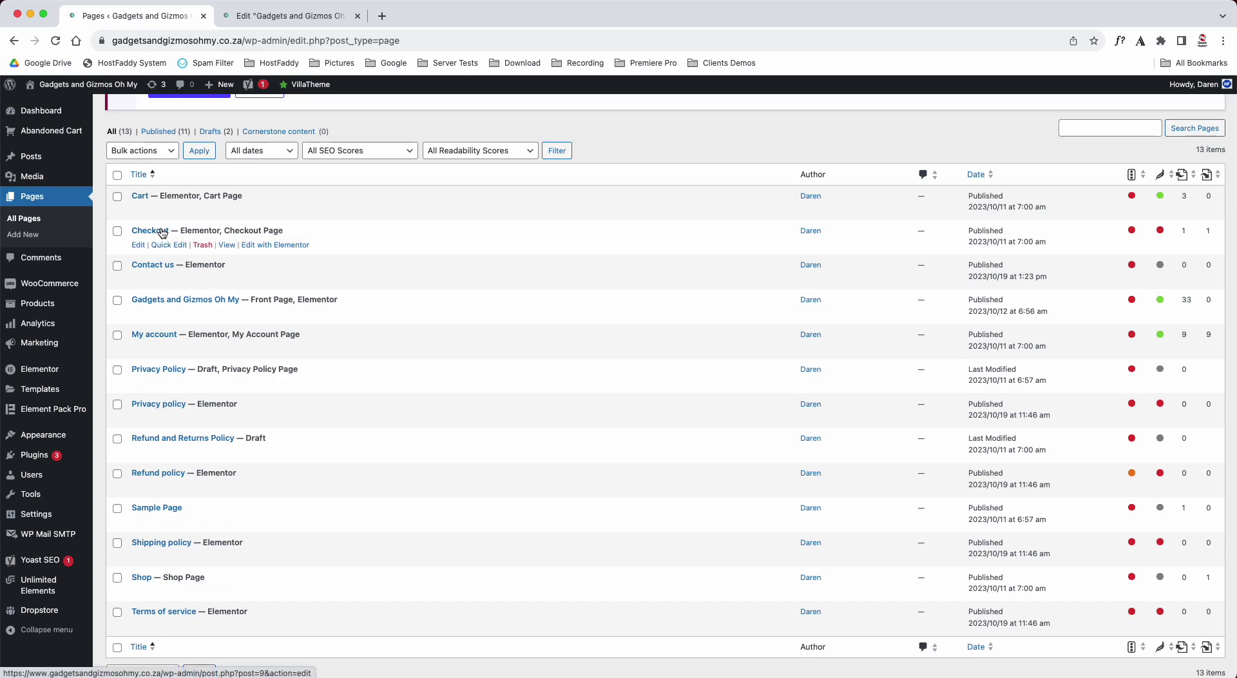
pyautogui.moveTo(131, 300); pyautogui.dragTo(342, 298)
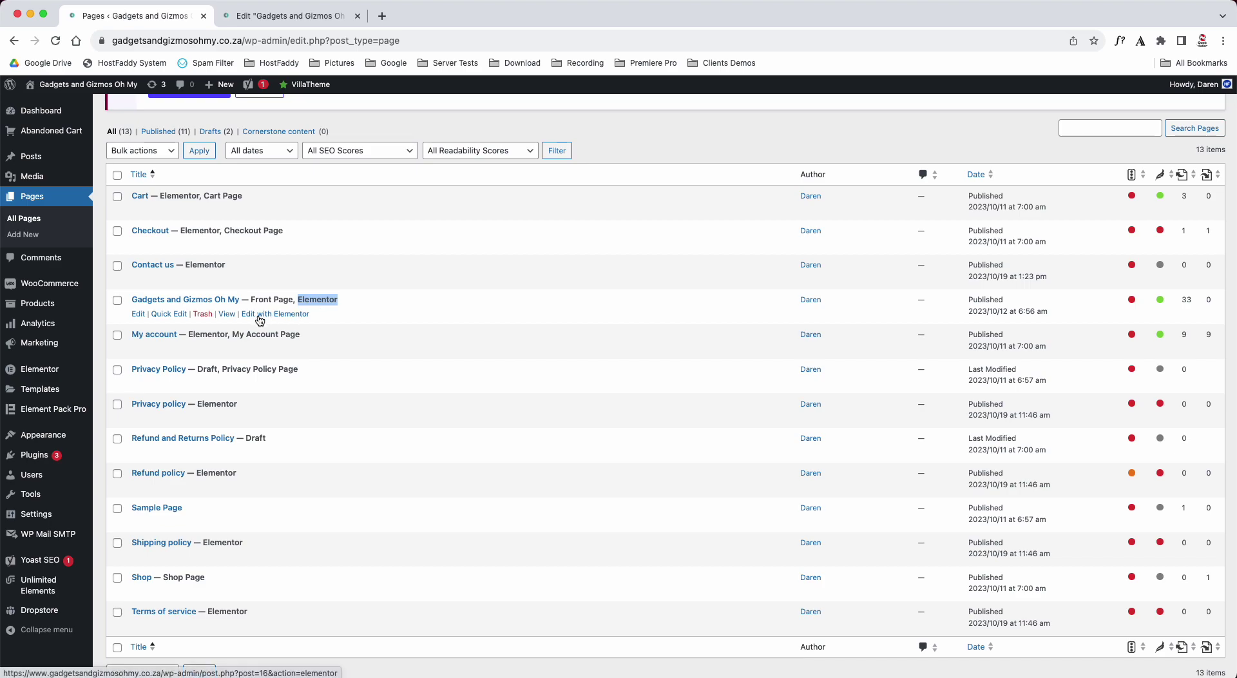
pyautogui.click(138, 315)
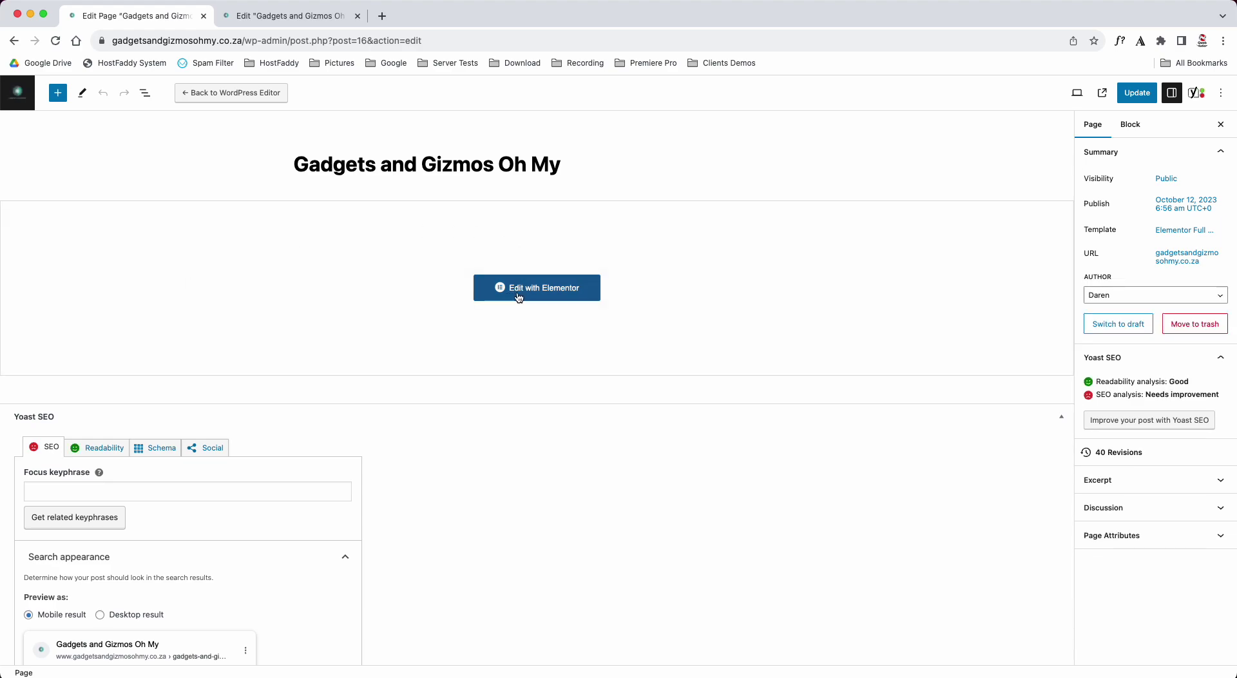
pyautogui.click(561, 294)
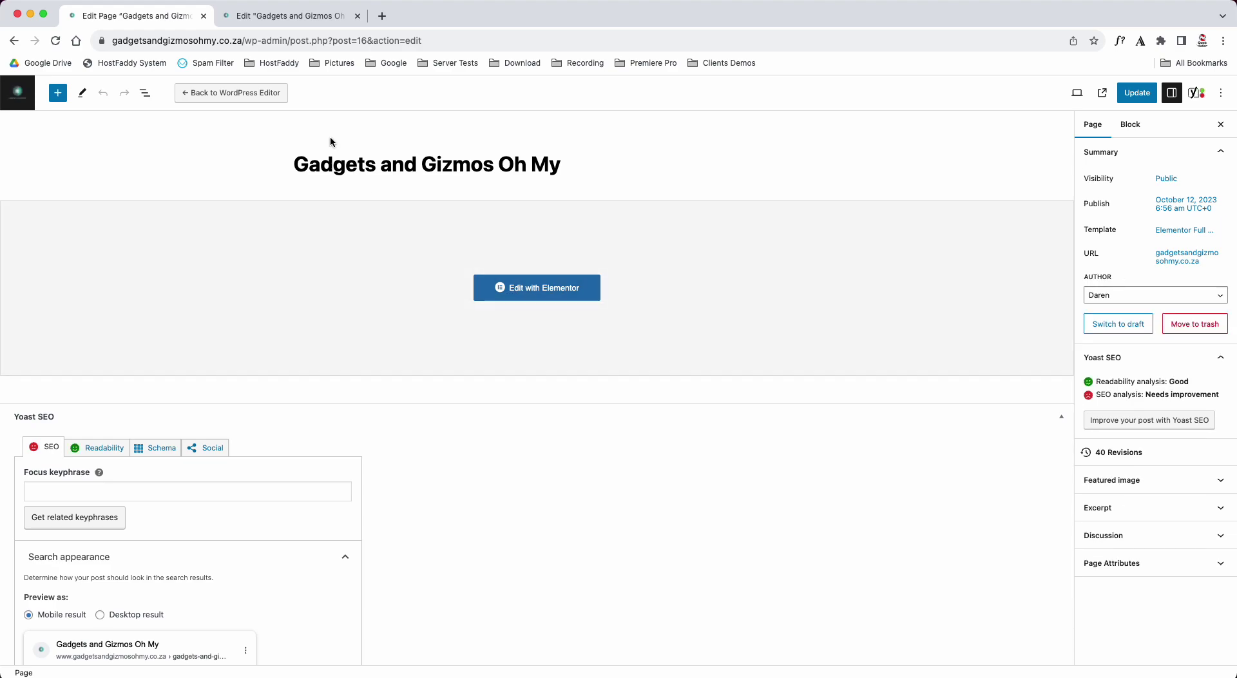
pyautogui.click(284, 17)
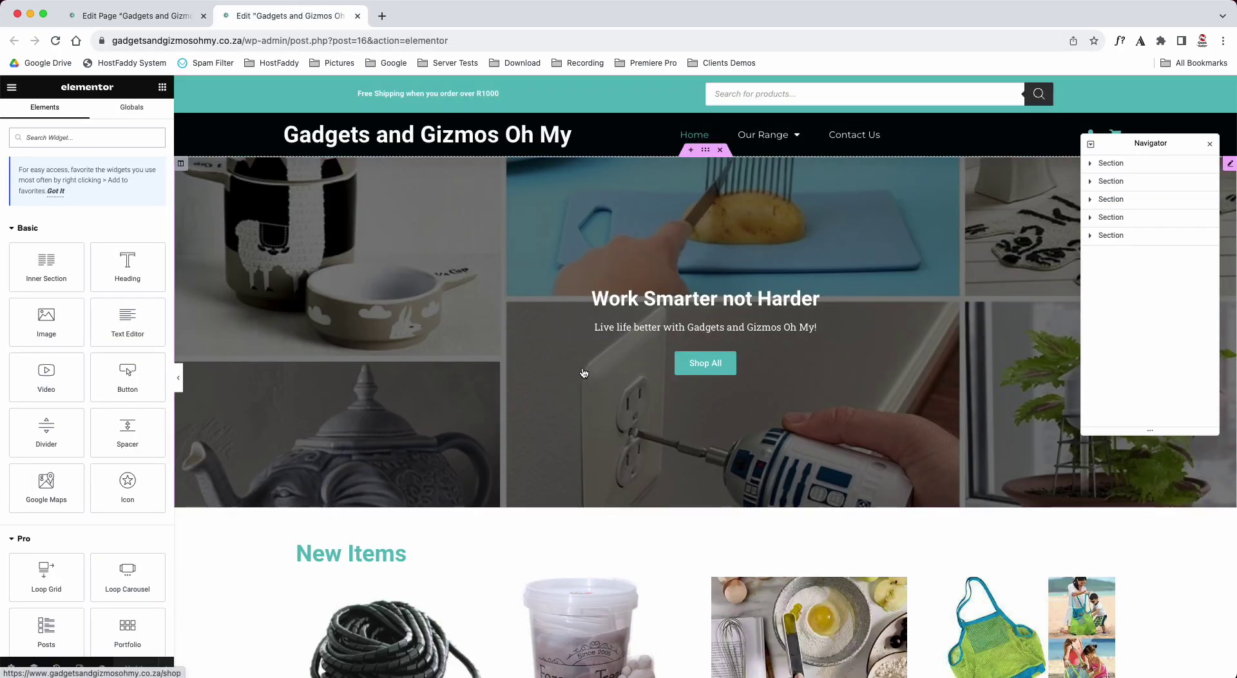
# Look through the home page's sections and the column structures offered for a new section
pyautogui.scroll(-9, 584, 373)
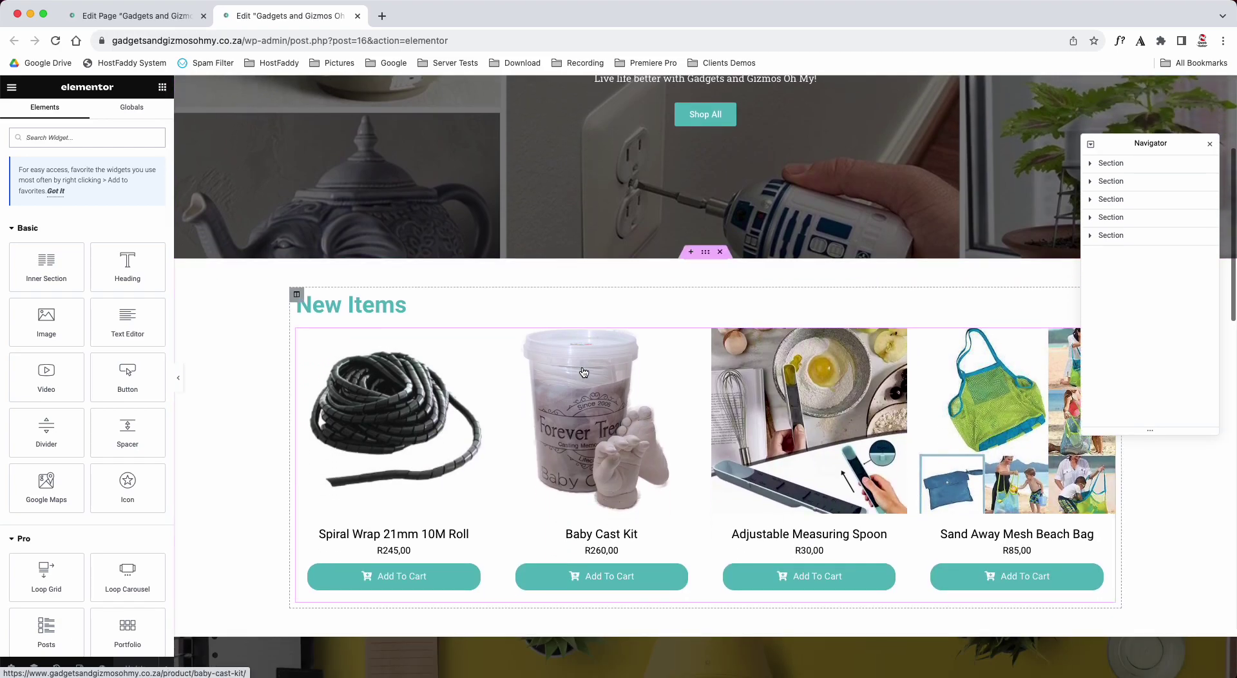
pyautogui.scroll(-6, 584, 372)
pyautogui.scroll(15, 583, 373)
pyautogui.scroll(2, 584, 372)
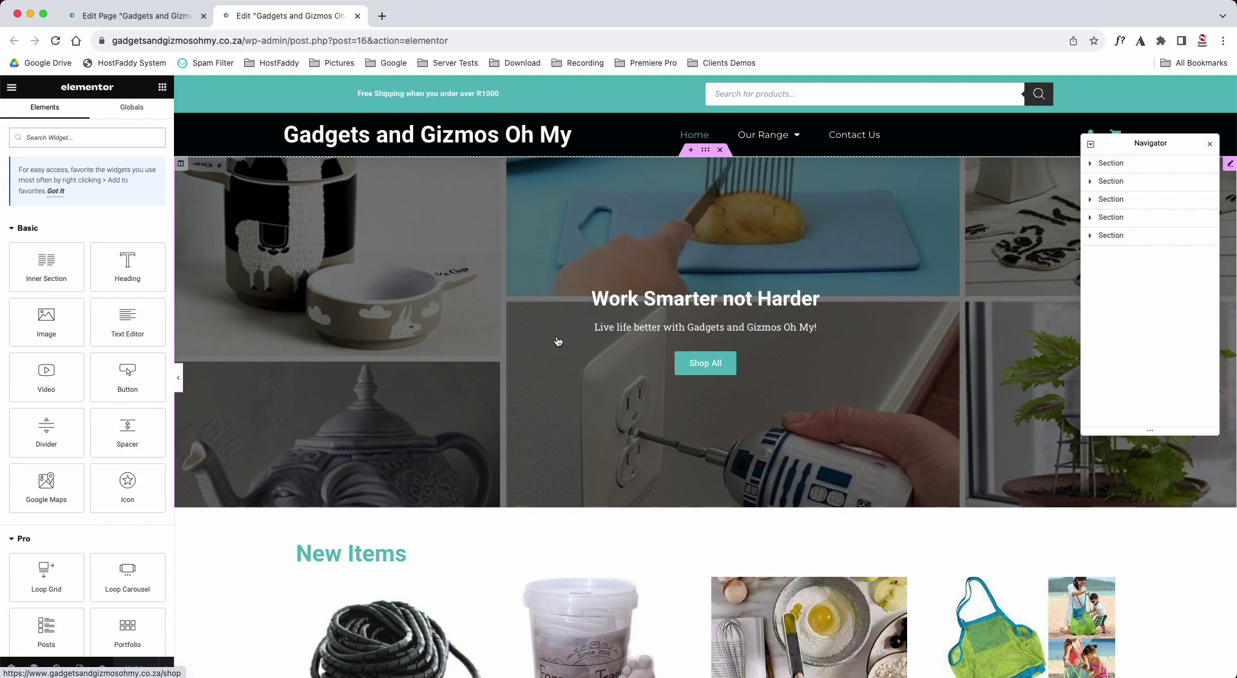
pyautogui.scroll(-20, 557, 338)
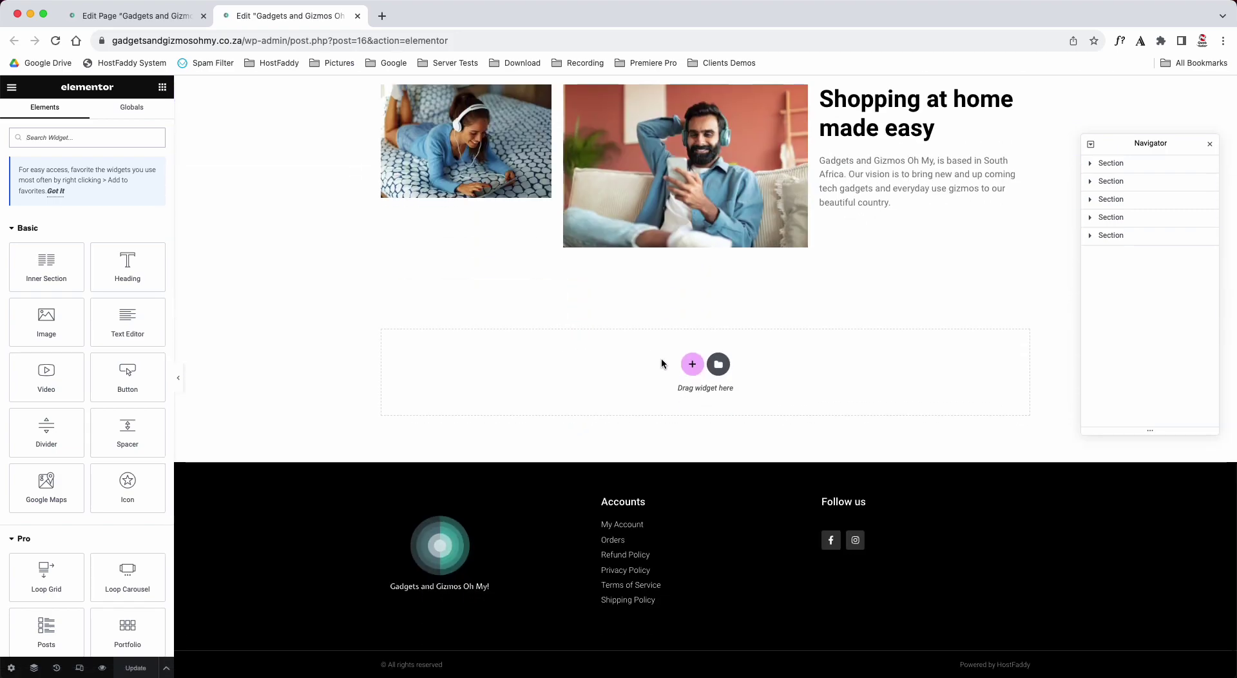
pyautogui.click(694, 365)
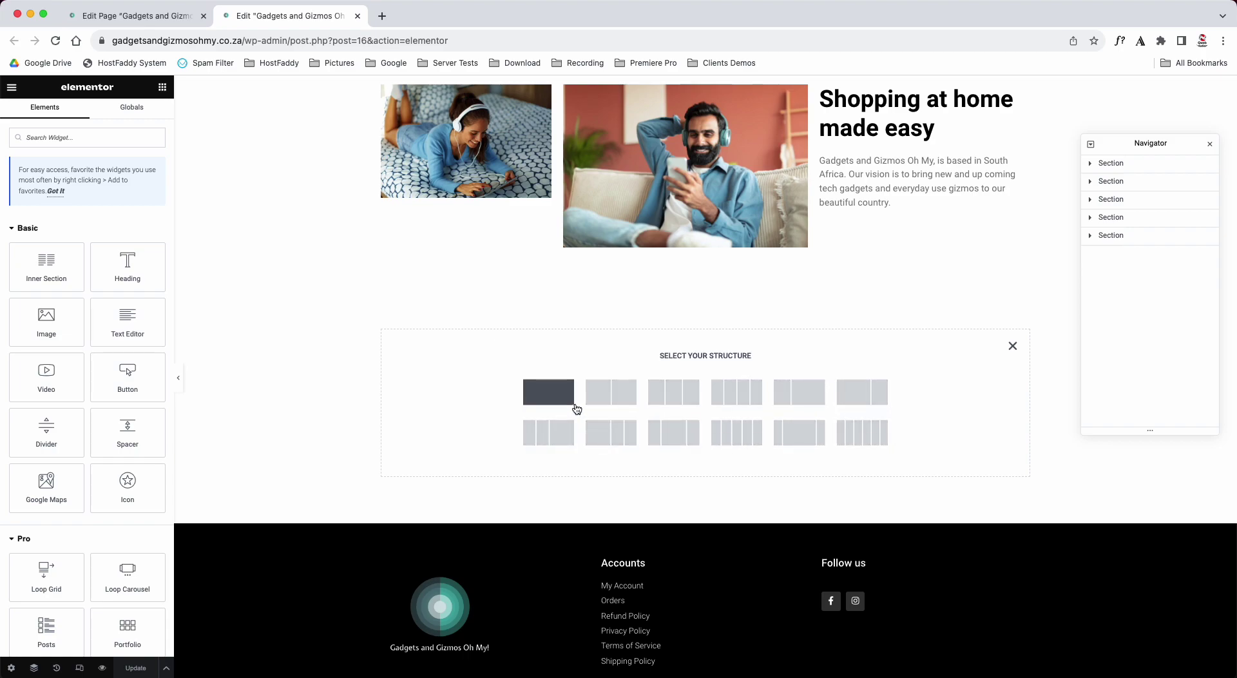
pyautogui.scroll(20, 577, 409)
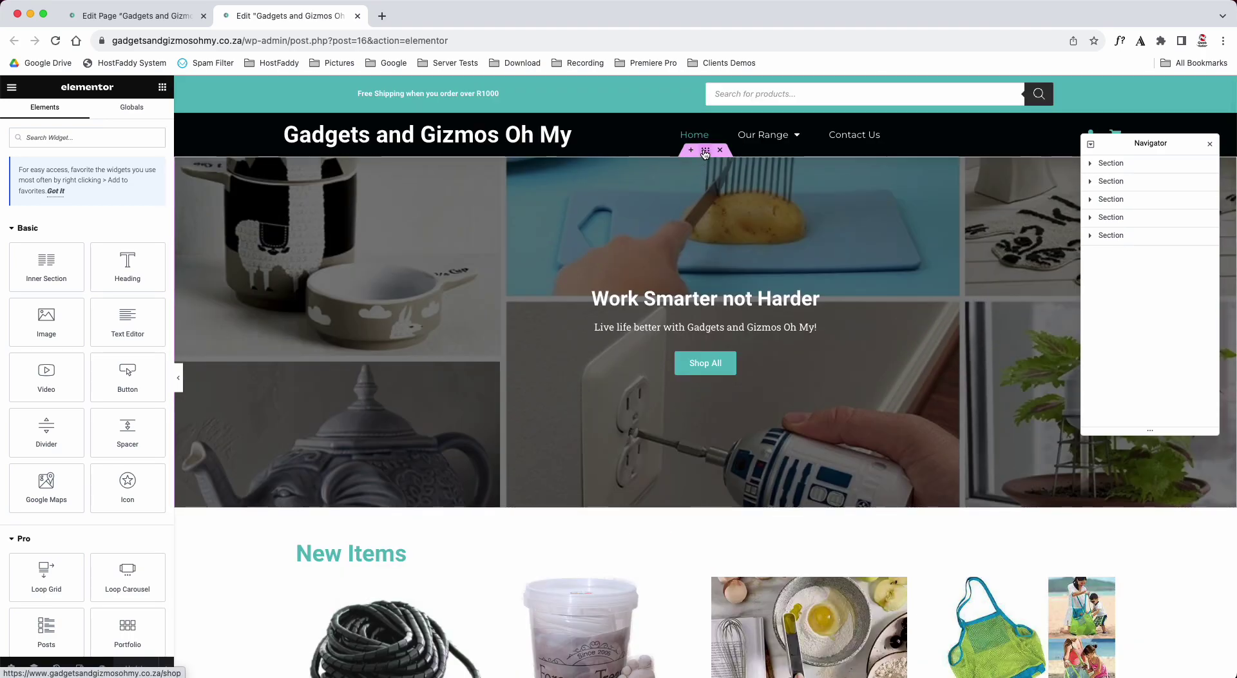
# Select the hero section's Slides widget, try a smaller height, and set the height to 605 px
pyautogui.click(707, 152)
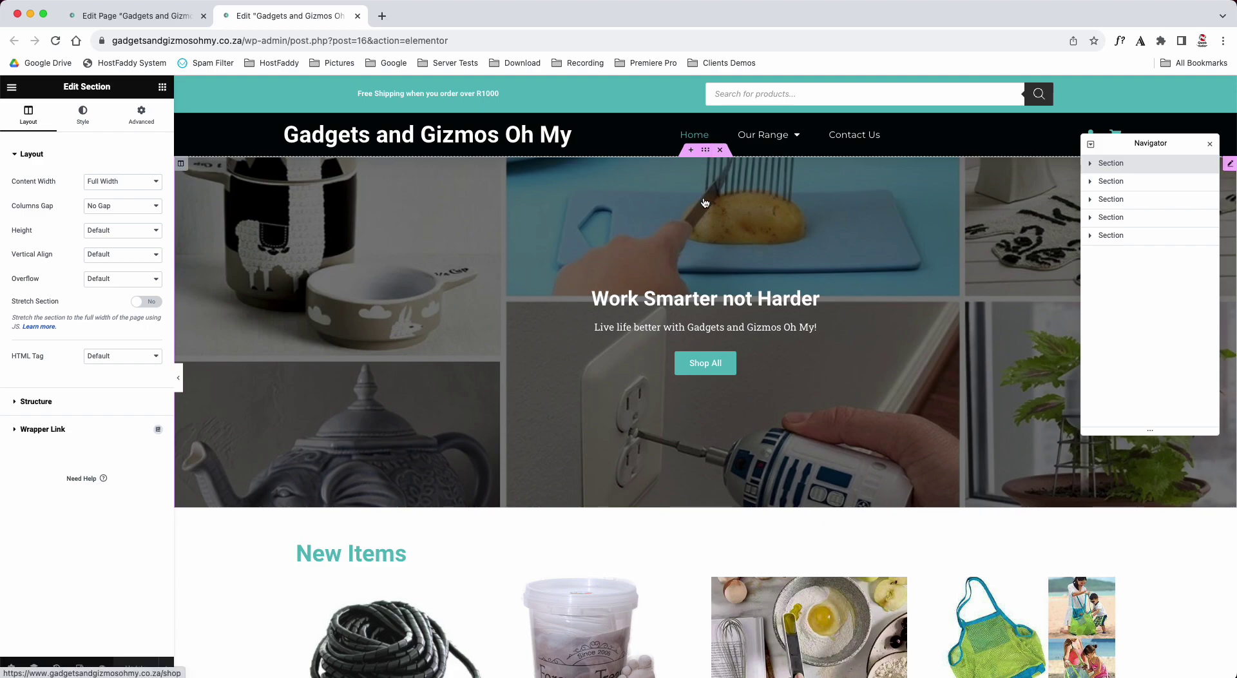
pyautogui.click(565, 271)
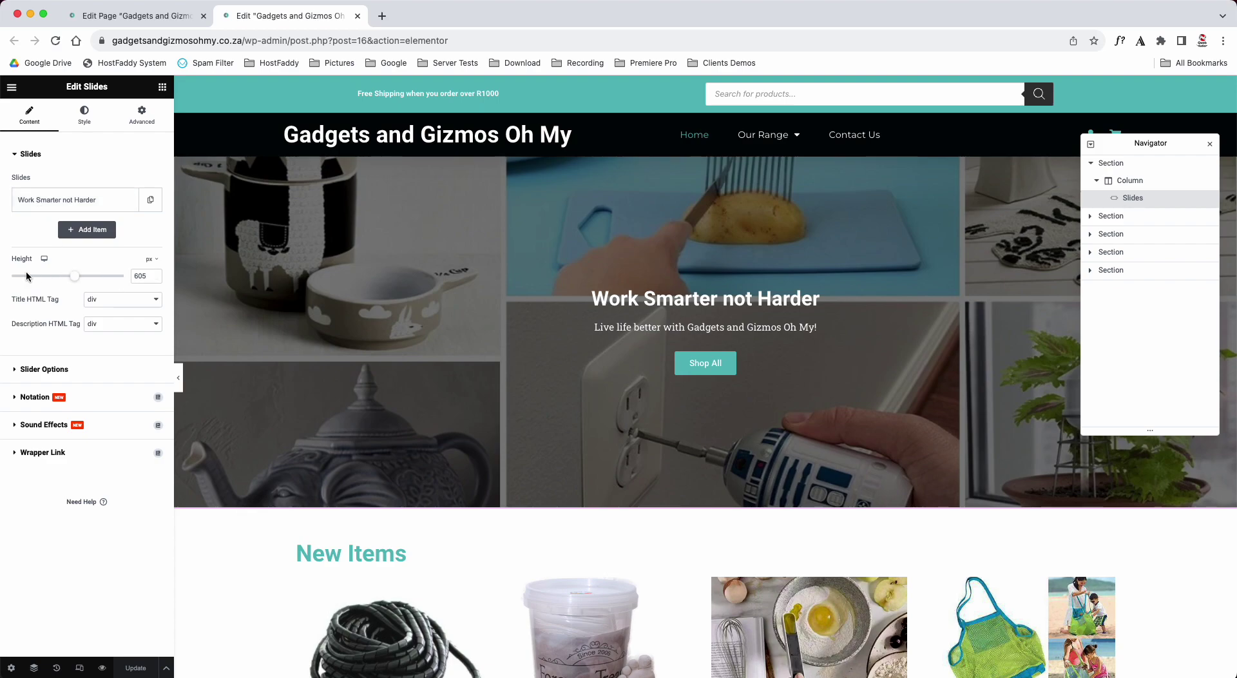
pyautogui.moveTo(74, 276)
pyautogui.mouseDown()
pyautogui.moveTo(58, 281)
pyautogui.moveTo(113, 273)
pyautogui.moveTo(71, 276)
pyautogui.mouseUp()
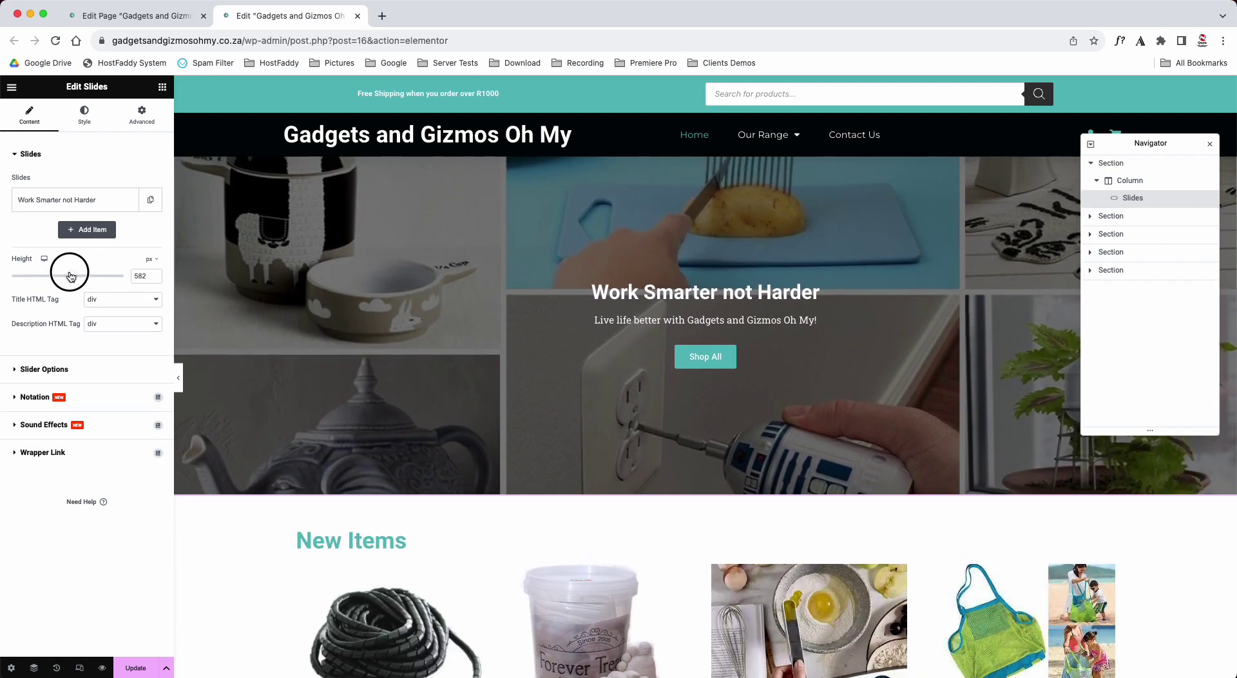
pyautogui.doubleClick(140, 276)
pyautogui.press('BackSpace')
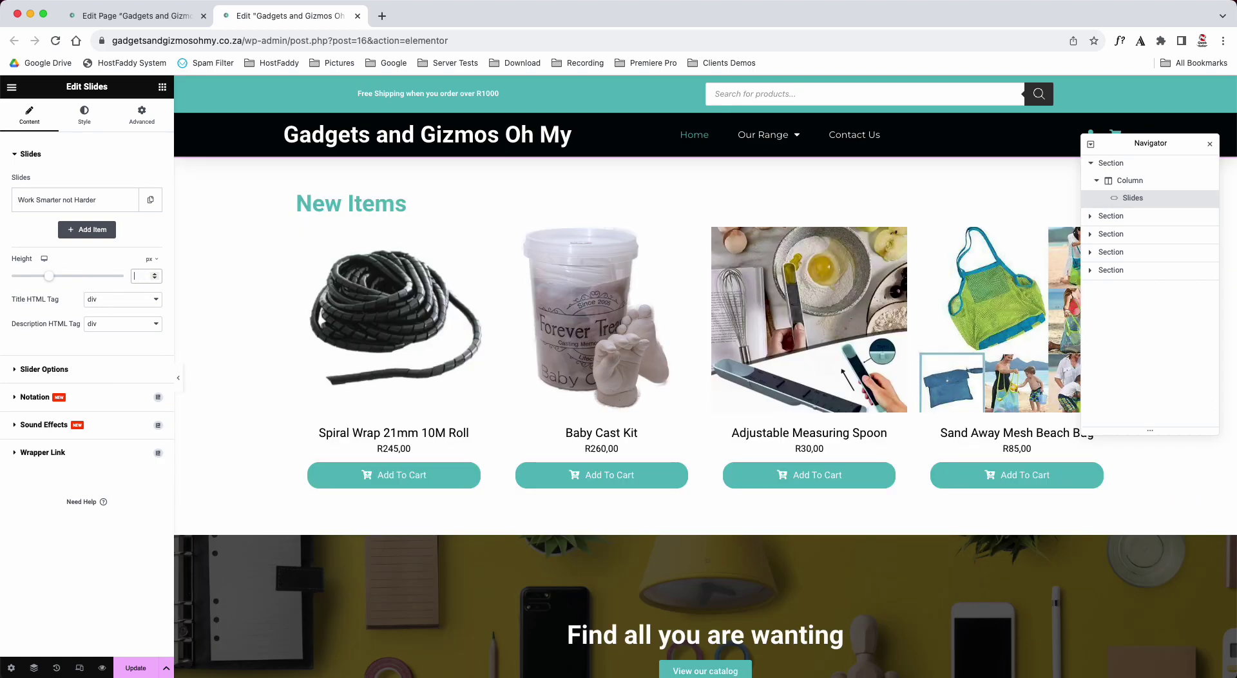
pyautogui.write('605')
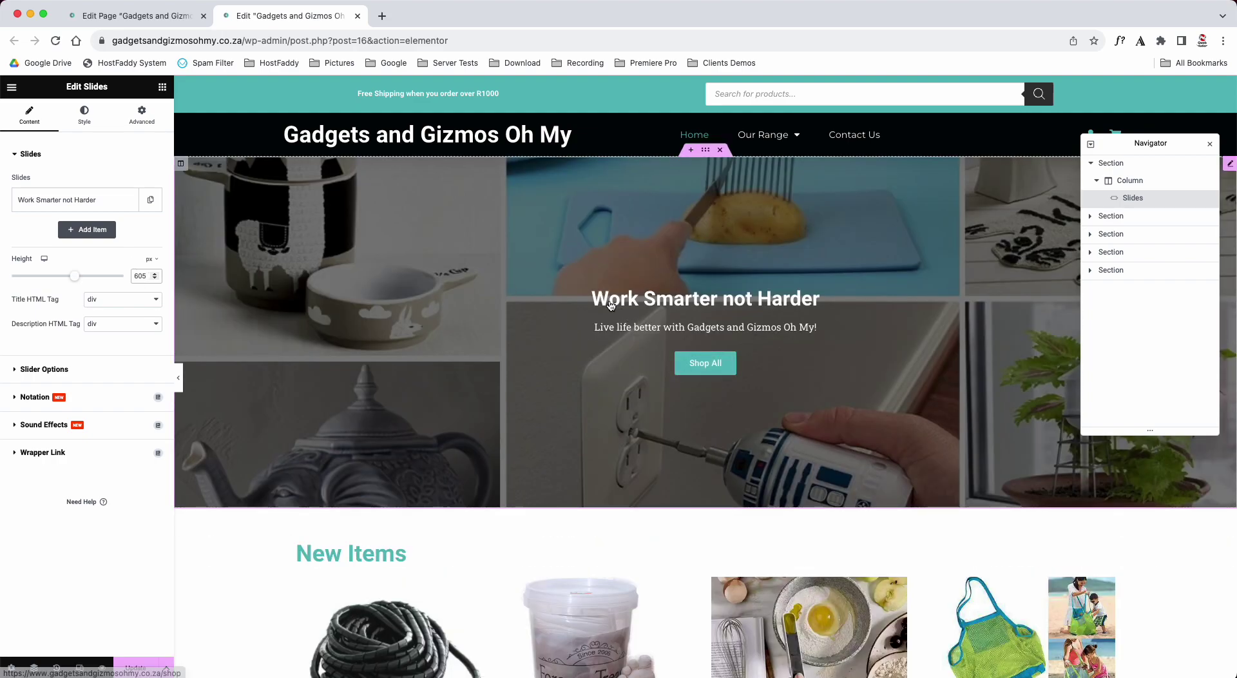
# Append "it better" to the title of the "Work Smarter not Harder" slide
pyautogui.click(65, 201)
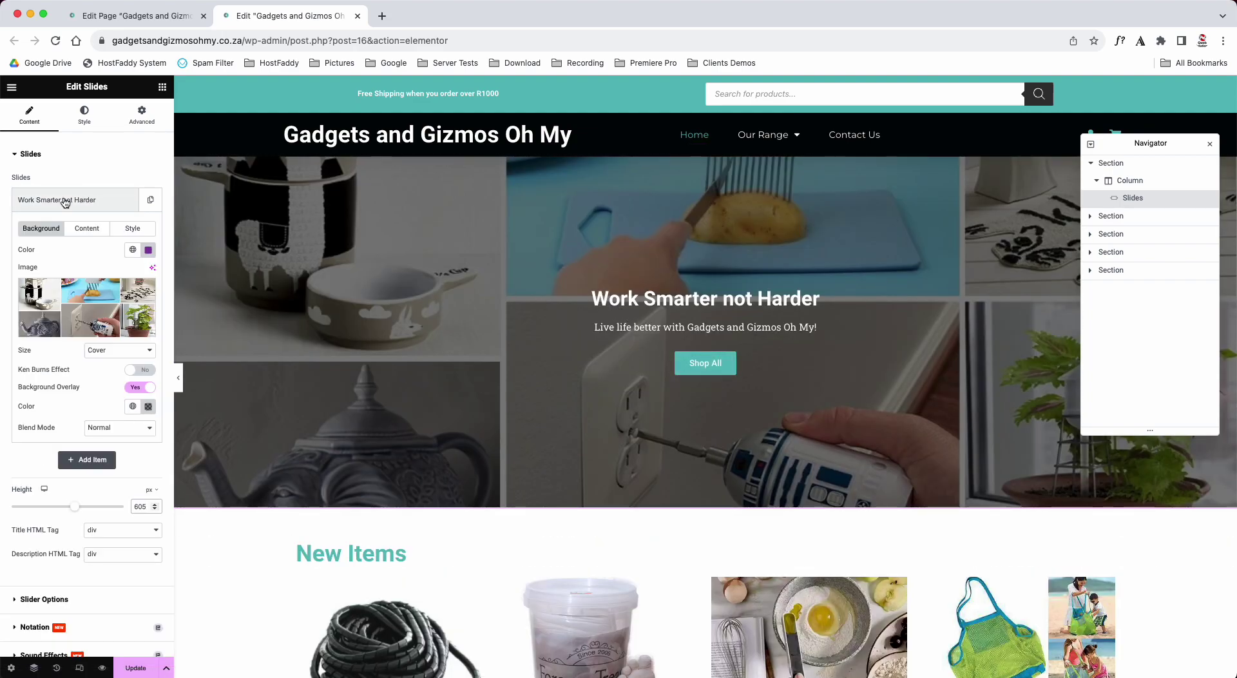
pyautogui.click(87, 232)
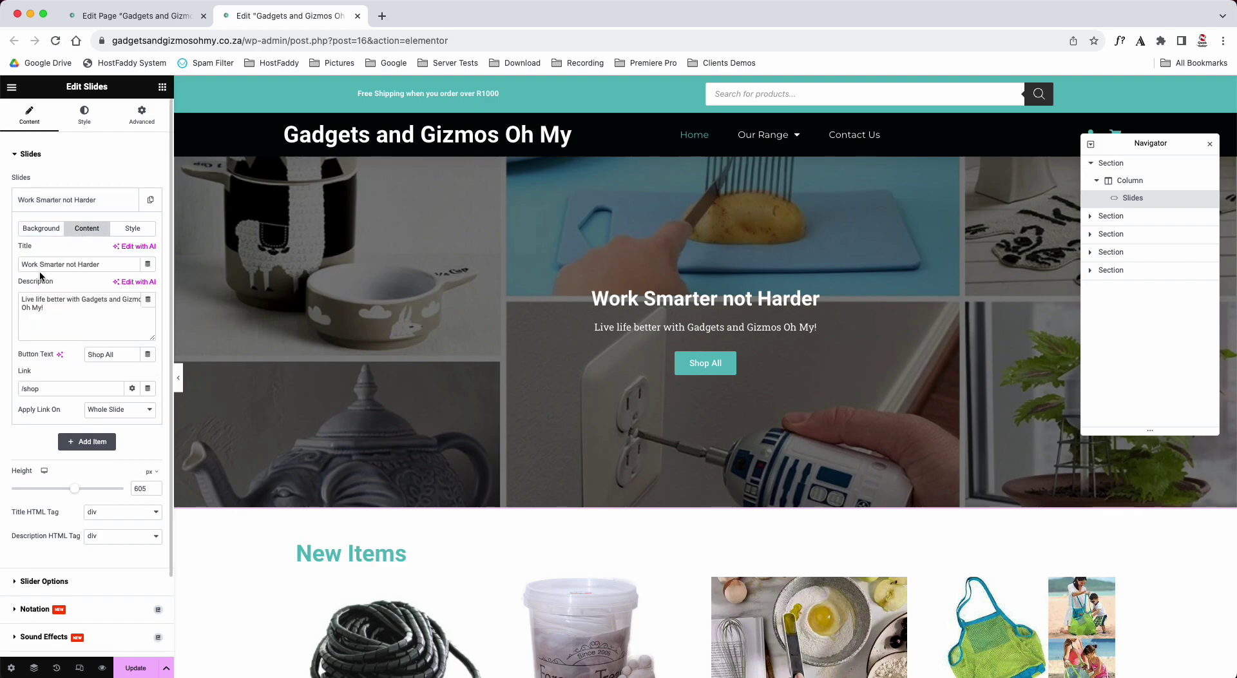
pyautogui.click(111, 266)
pyautogui.write('it better')
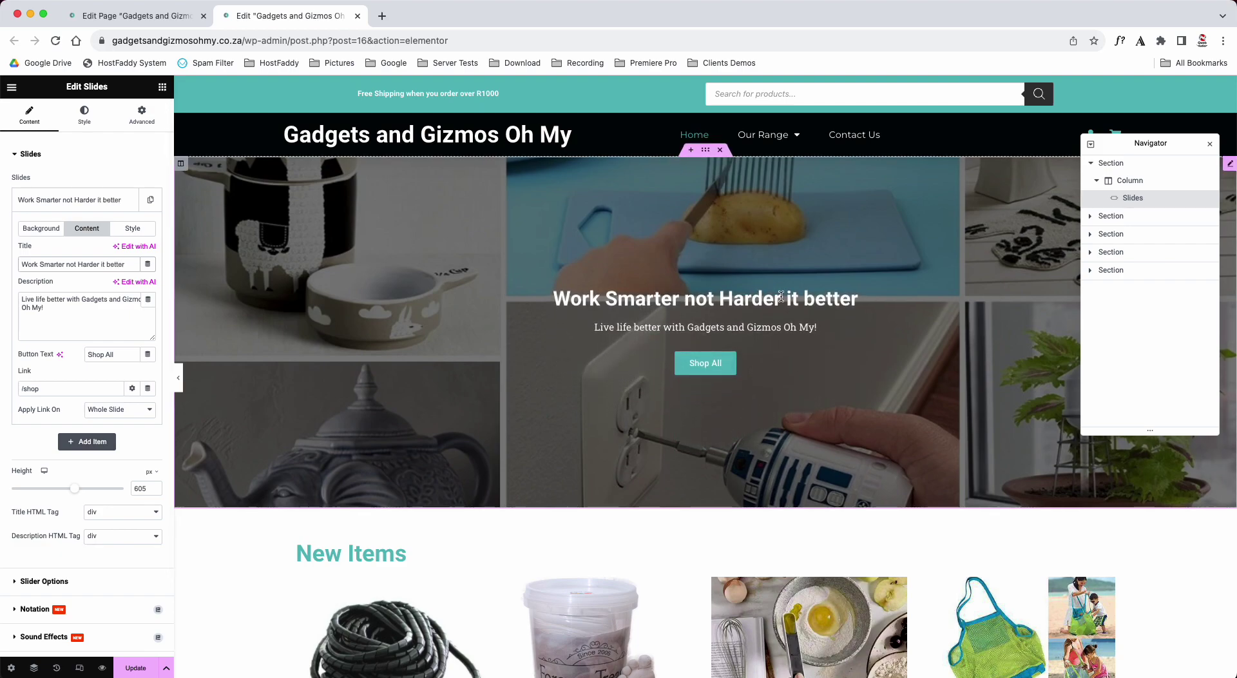
pyautogui.moveTo(787, 298); pyautogui.dragTo(753, 157)
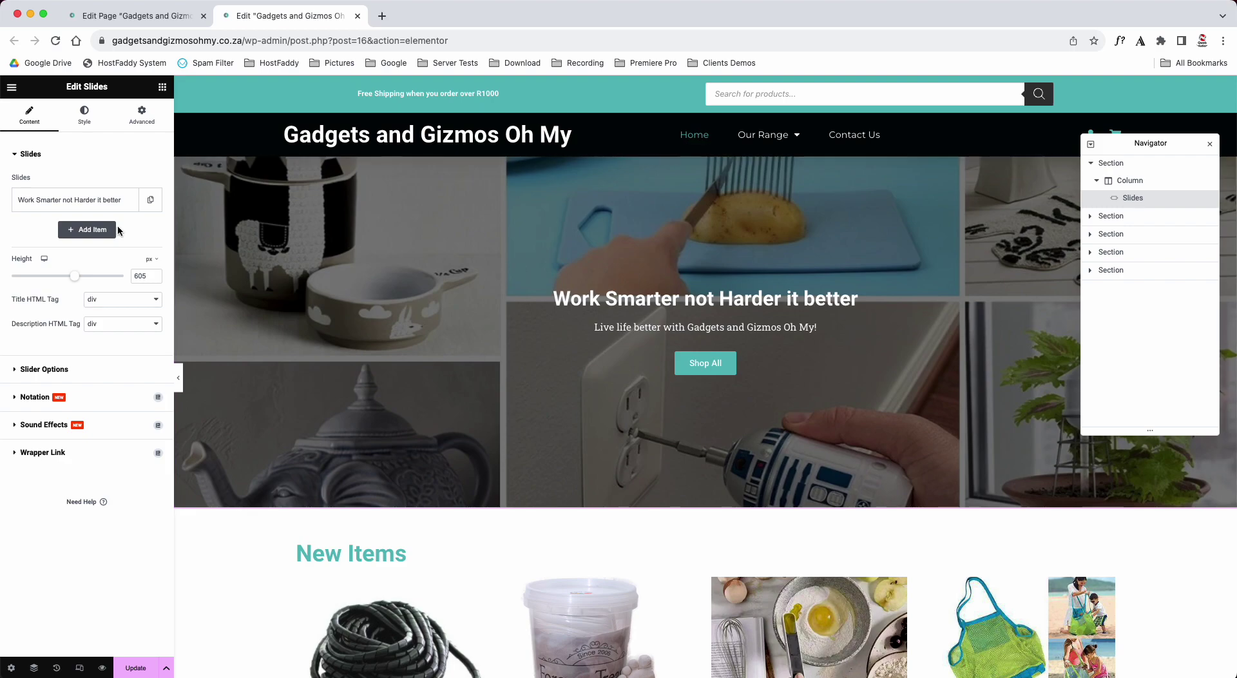
# Remove the added words so the slide's title reads "Work Smarter not Harder"
pyautogui.click(90, 205)
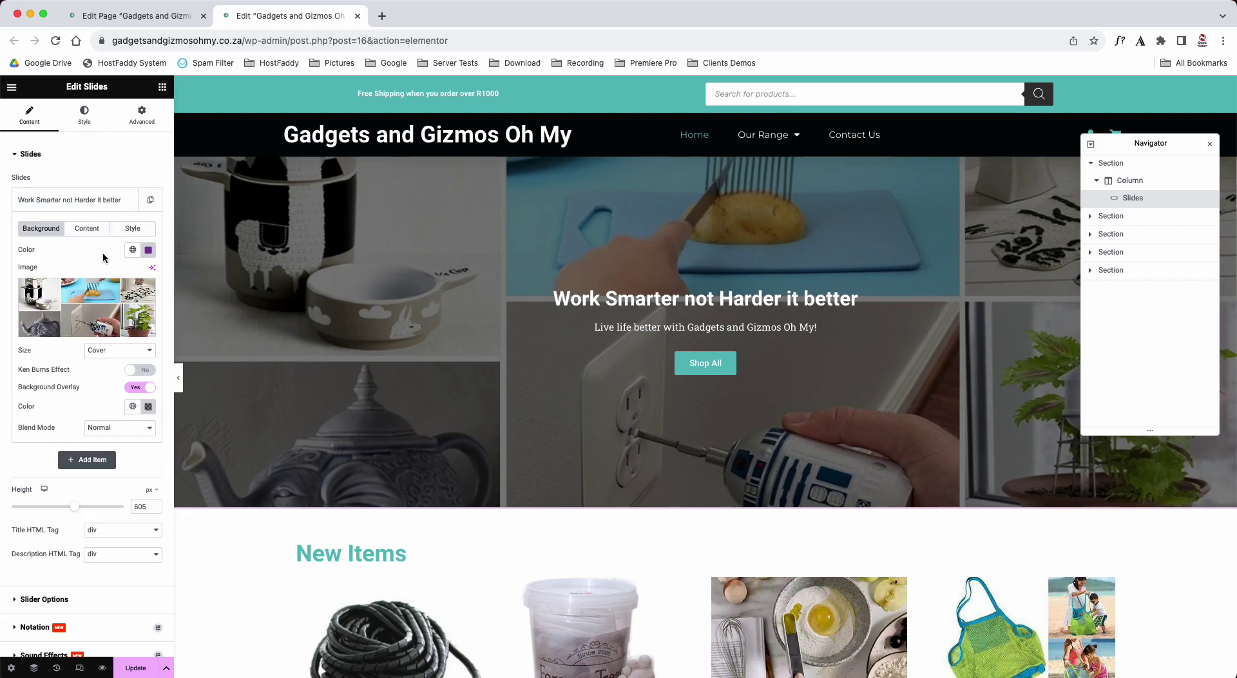
pyautogui.click(87, 228)
pyautogui.click(125, 264)
pyautogui.press('BackSpace')
pyautogui.press('BackSpace')
pyautogui.press('BackSpace')
pyautogui.press('BackSpace')
pyautogui.press('BackSpace')
pyautogui.press('BackSpace')
pyautogui.press('BackSpace')
pyautogui.press('BackSpace')
pyautogui.press('BackSpace')
pyautogui.press('BackSpace')
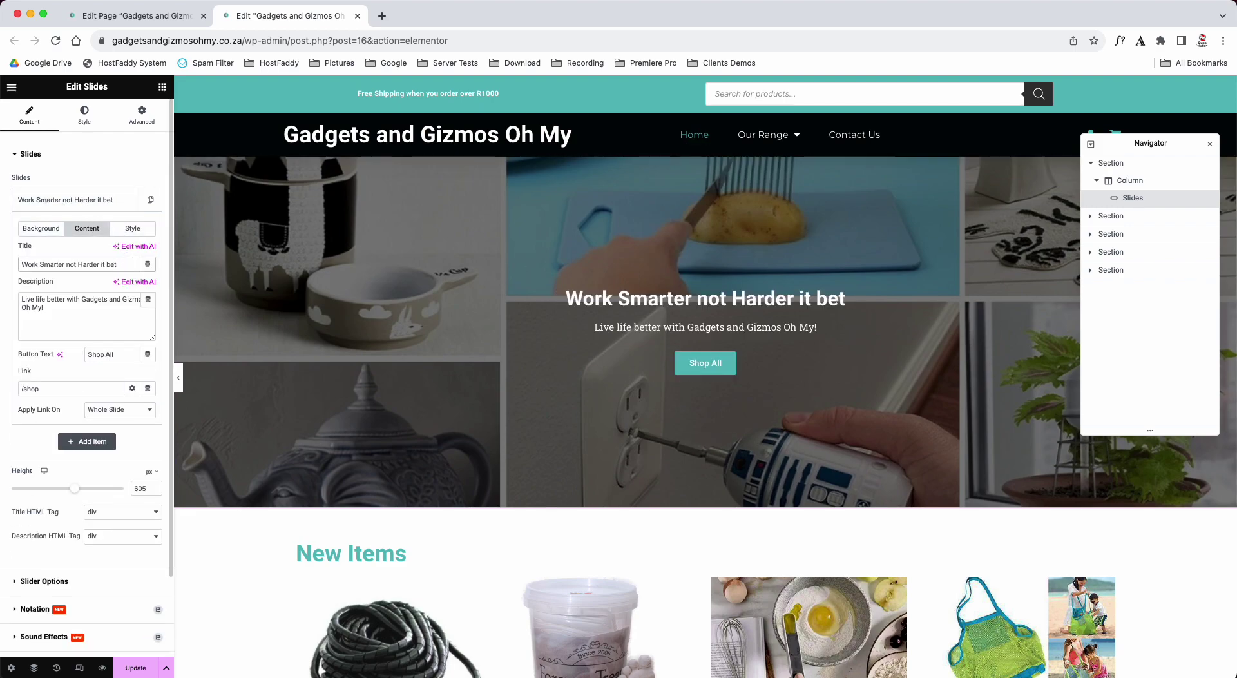
# Examine the slide's description, button link and the choices for where the link applies
pyautogui.click(59, 315)
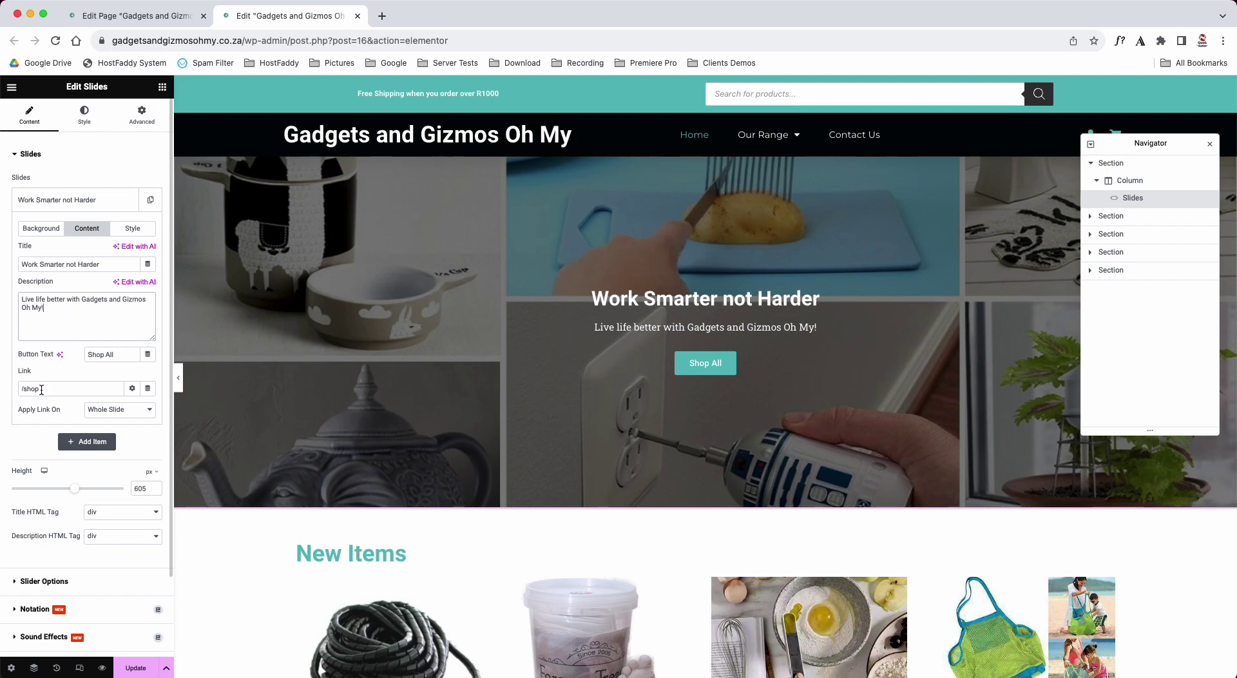
pyautogui.click(102, 413)
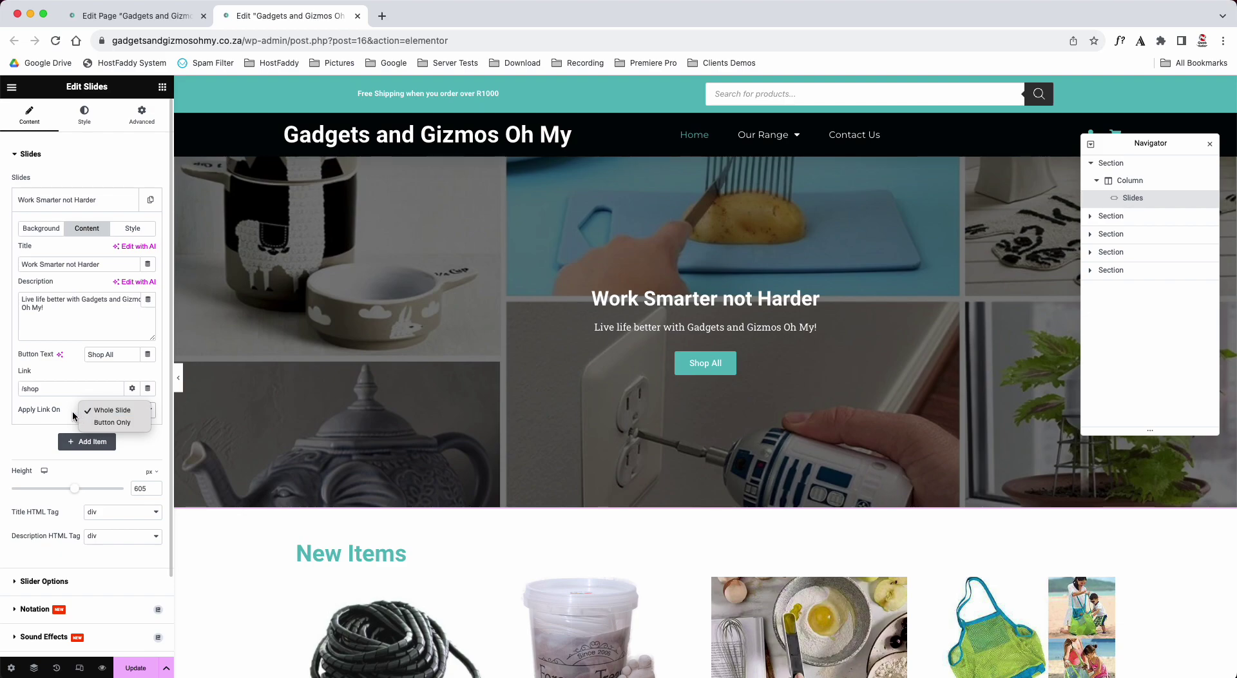
pyautogui.click(74, 414)
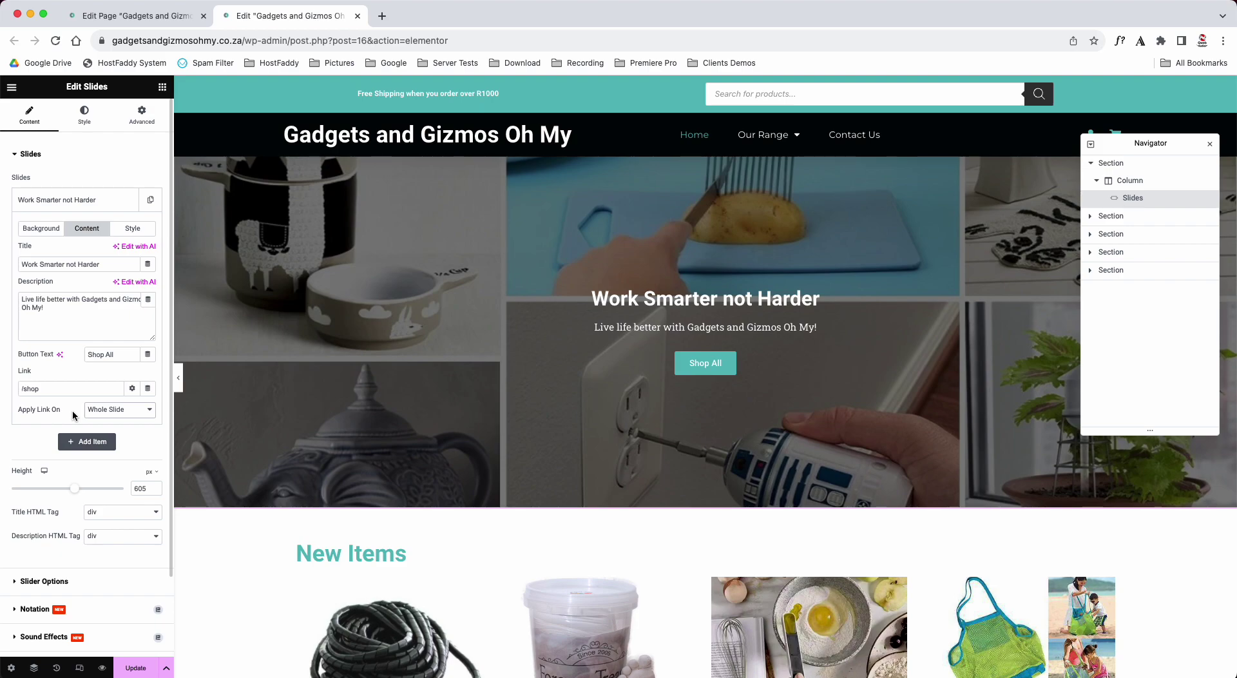
# Replace the slide's background image with Rhema-Pro-Prosenter-slide-7.png from the media library
pyautogui.click(38, 234)
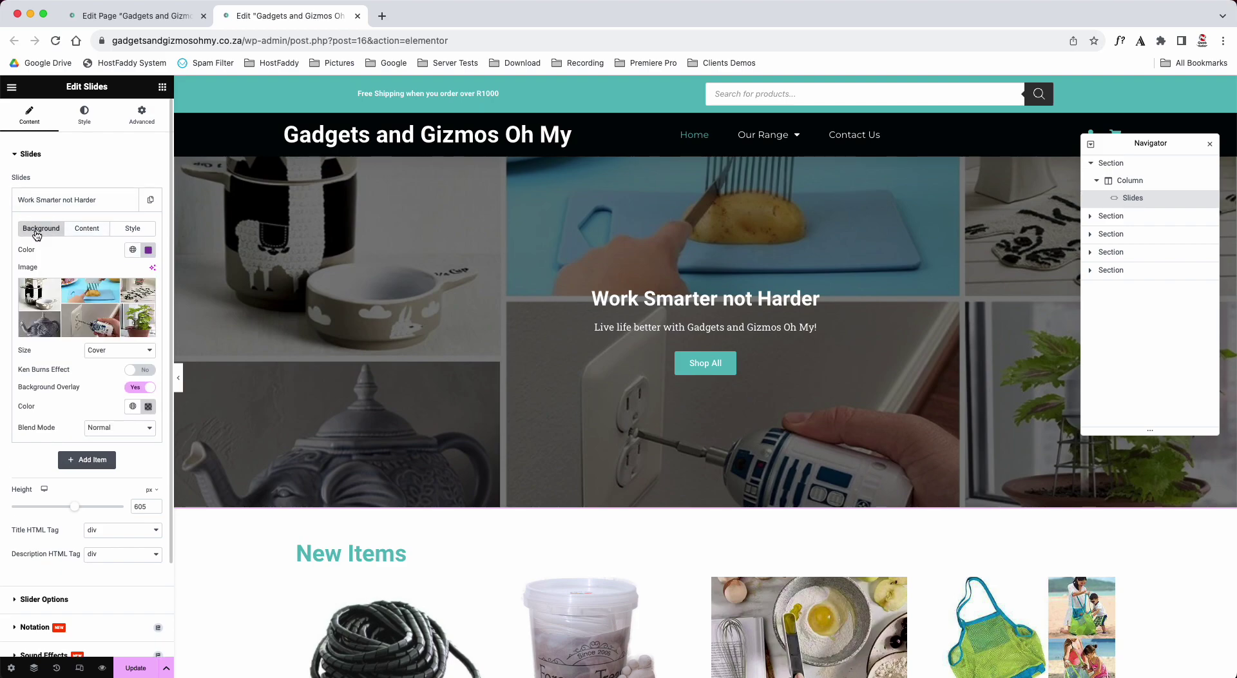
pyautogui.click(65, 306)
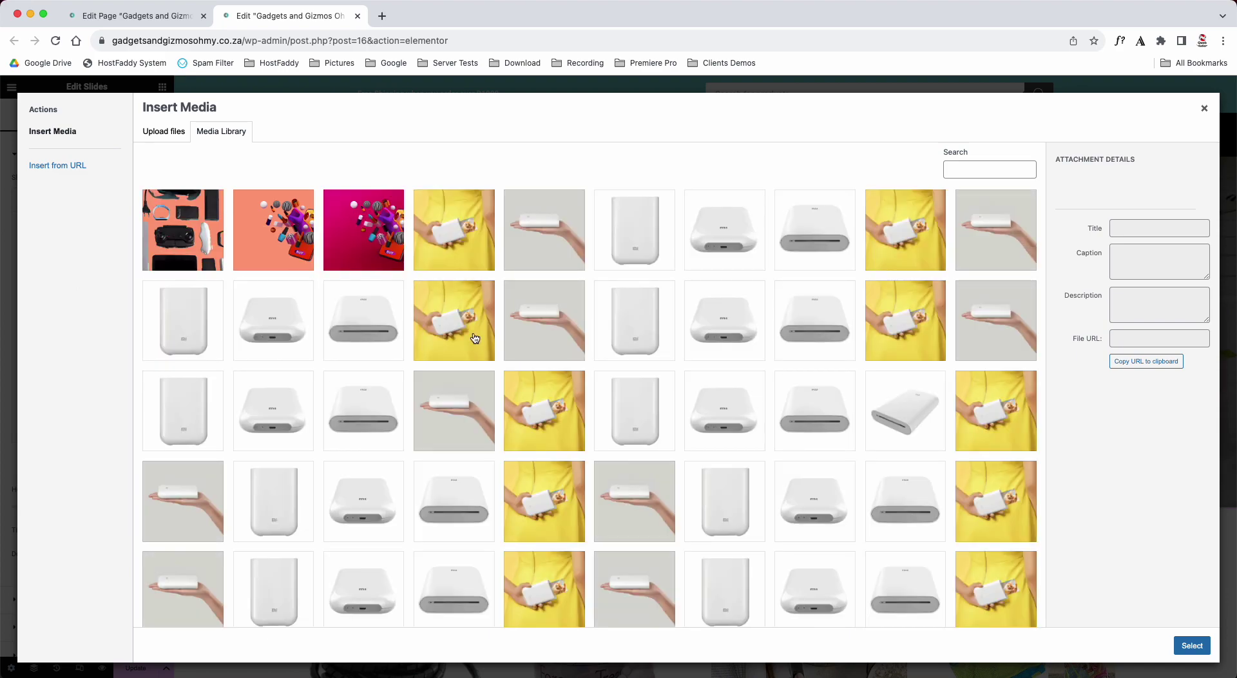
pyautogui.click(165, 134)
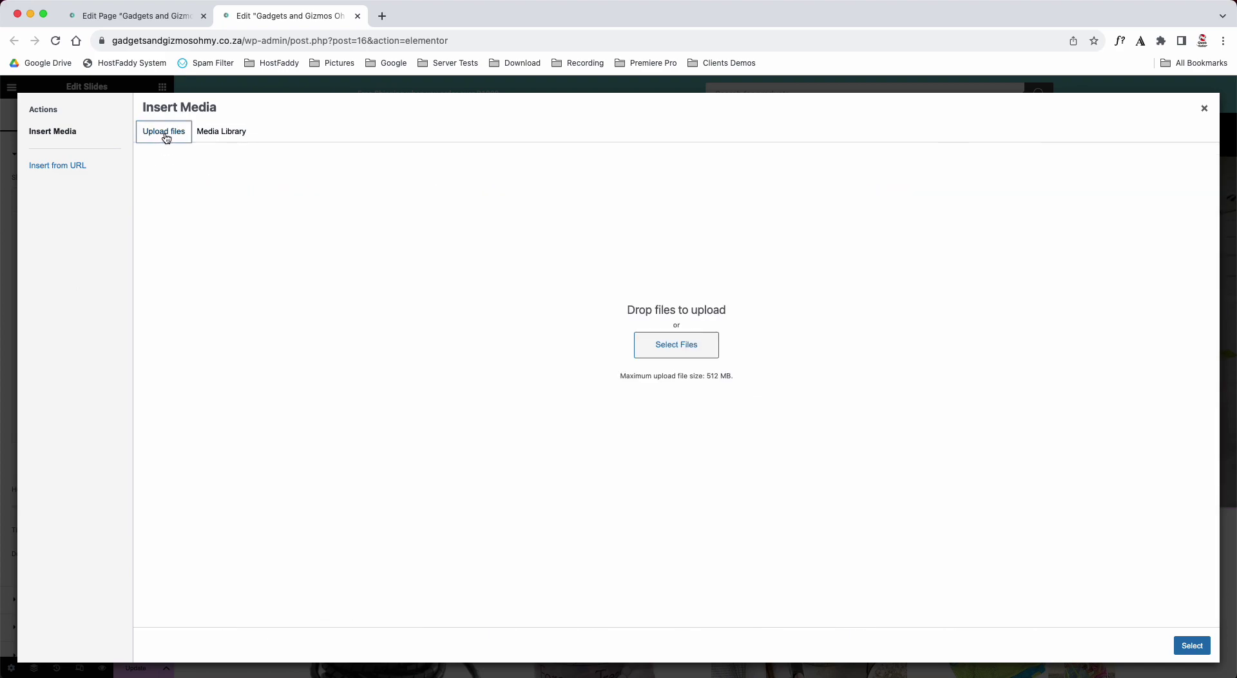
pyautogui.click(668, 344)
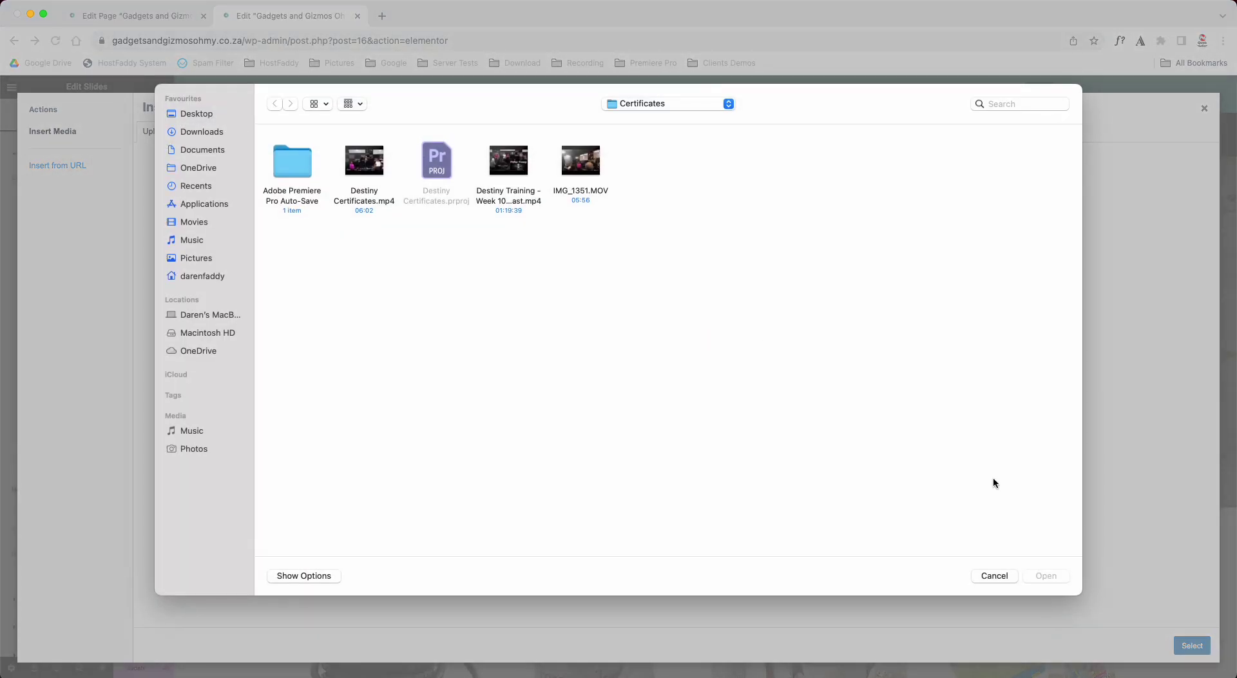
pyautogui.click(996, 575)
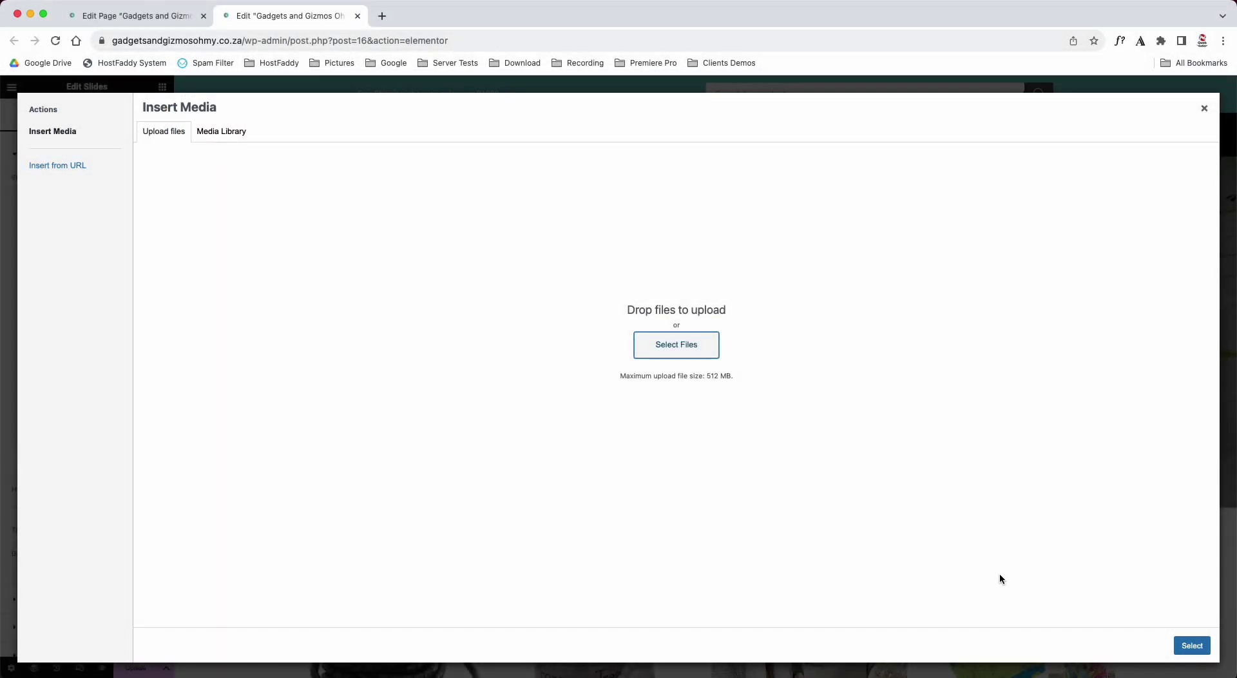
pyautogui.click(228, 132)
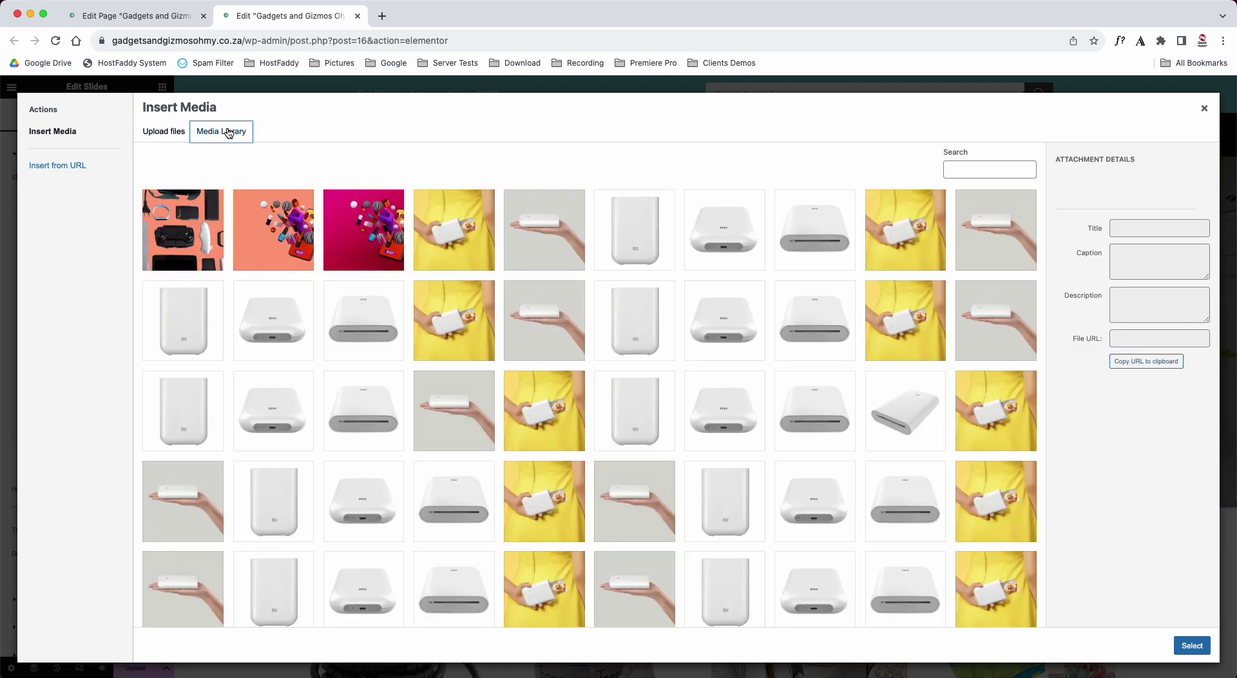
pyautogui.click(210, 230)
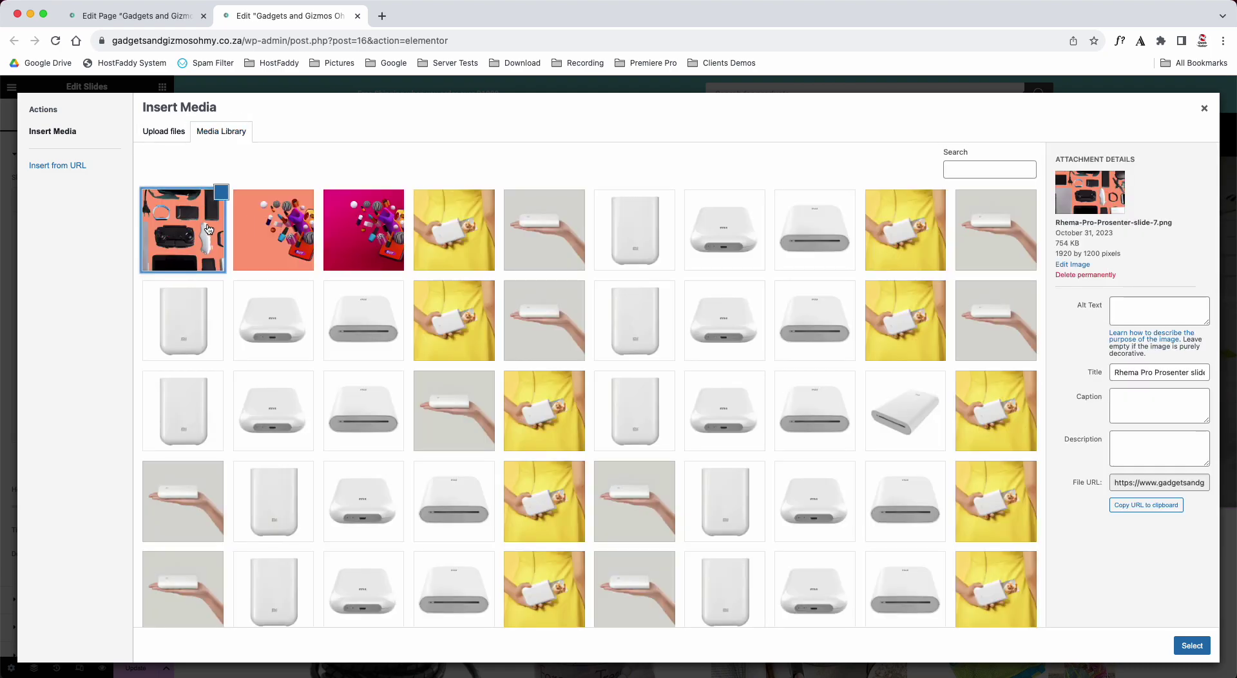
pyautogui.click(1193, 646)
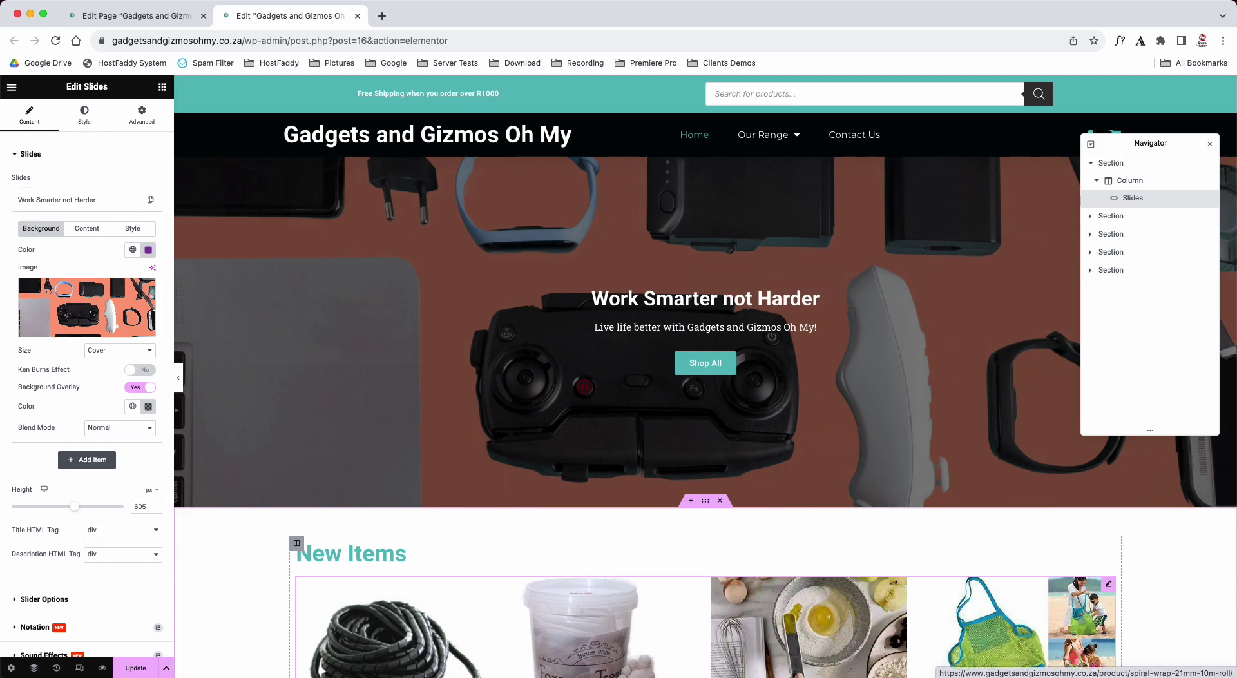
# Reload the Elementor editor and discard the unsaved slide changes
pyautogui.click(56, 41)
pyautogui.click(661, 257)
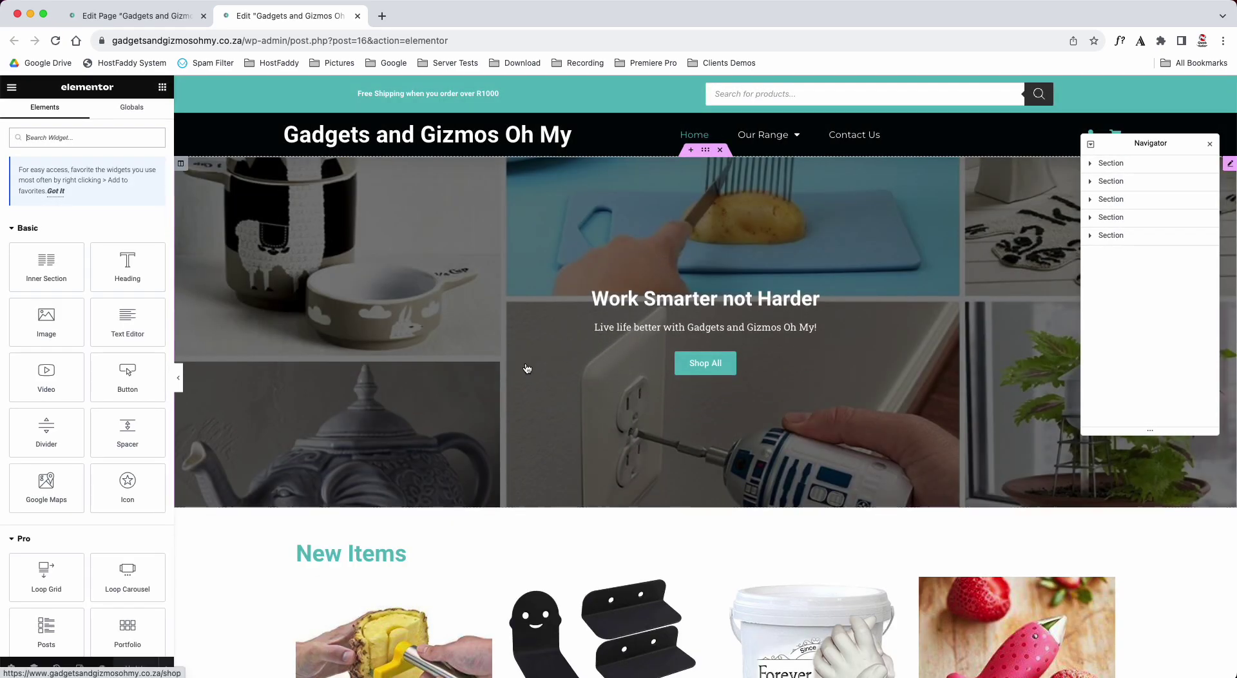
# Add a Heading widget directly above the "New Items" heading
pyautogui.scroll(-5, 527, 369)
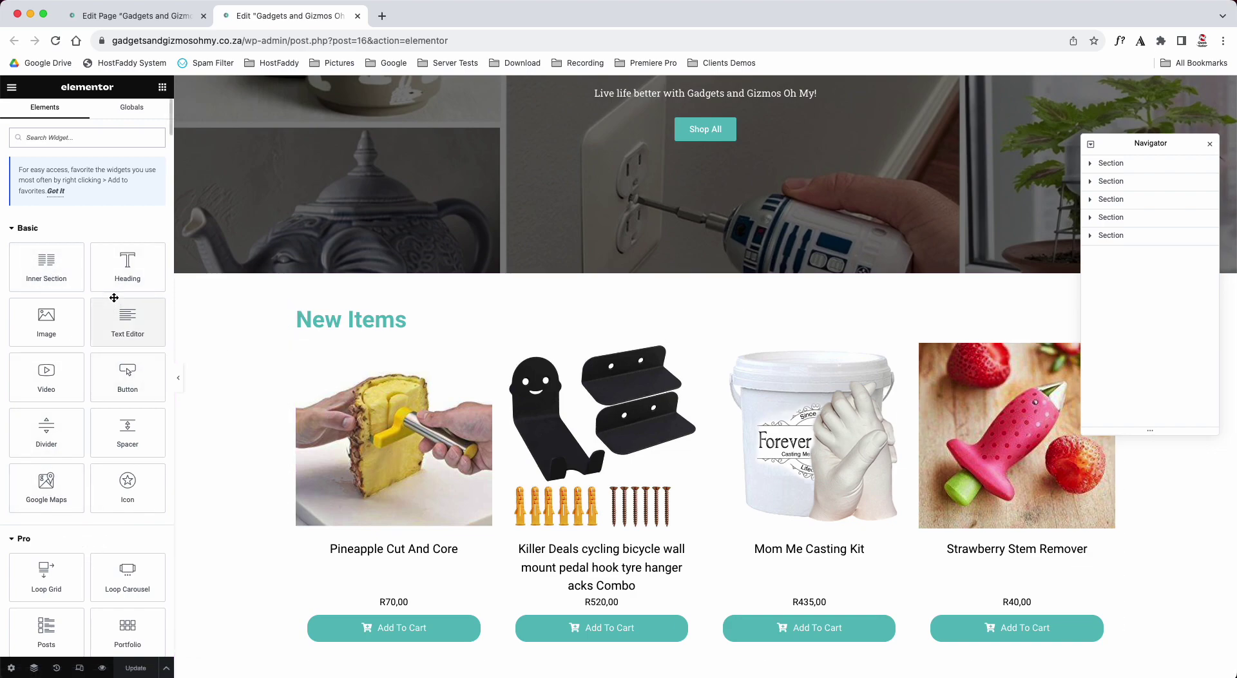
pyautogui.moveTo(124, 265); pyautogui.dragTo(341, 315)
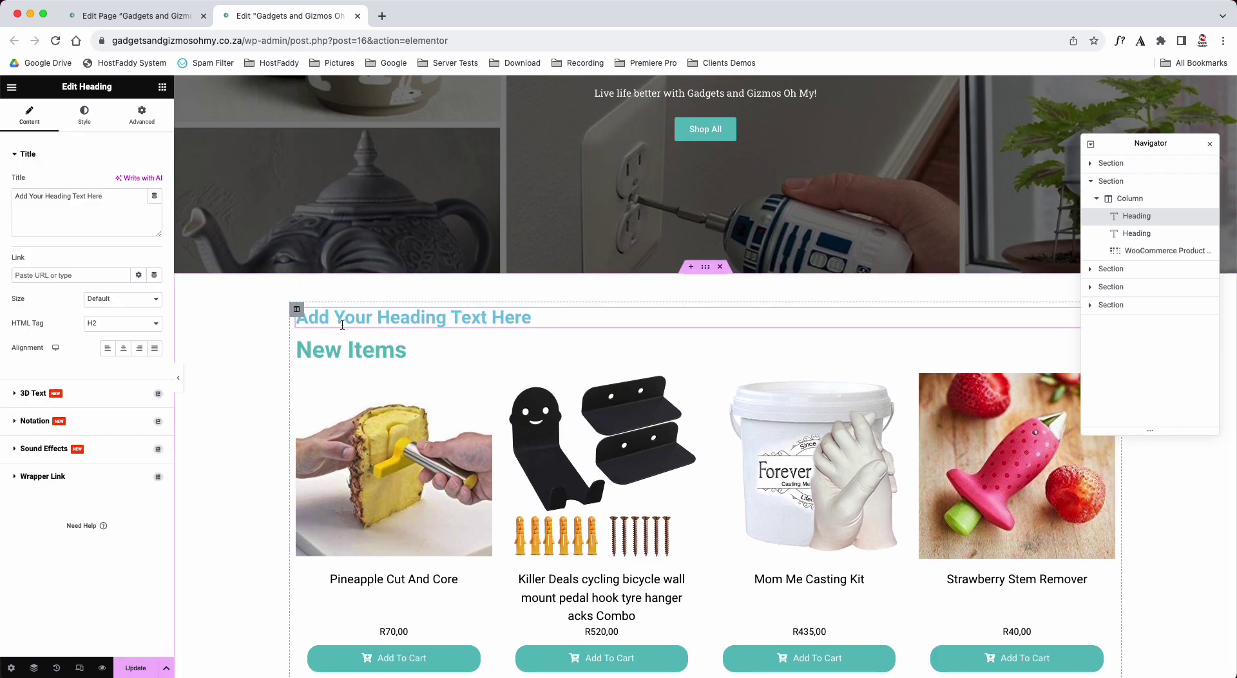
# Delete the placeholder heading "Add Your Heading Text Here" above the "New Items" heading
pyautogui.click(308, 352)
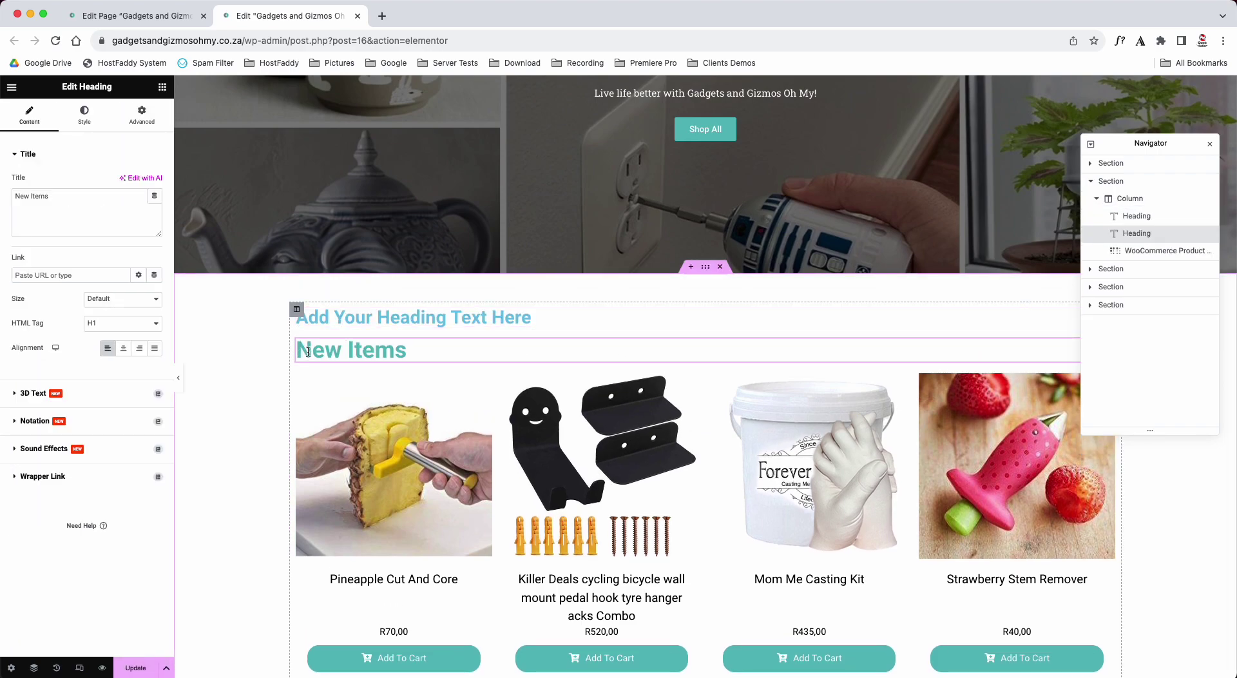
pyautogui.moveTo(62, 86); pyautogui.dragTo(119, 89)
pyautogui.click(437, 319)
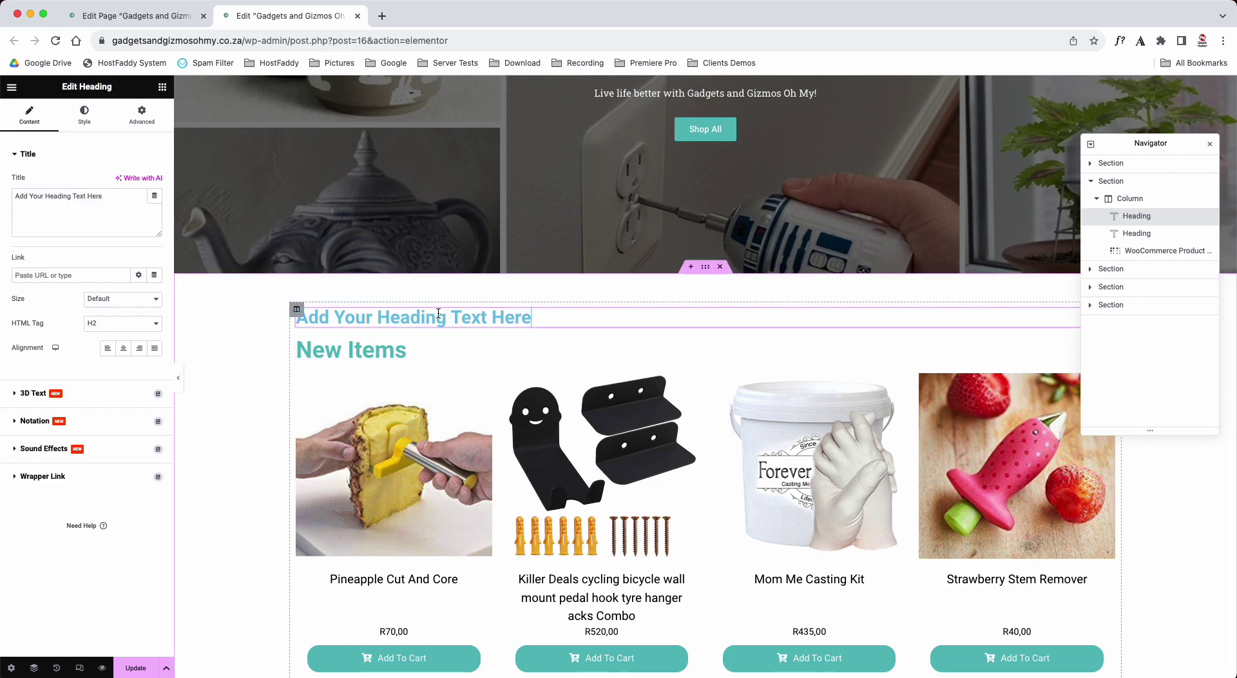
pyautogui.moveTo(65, 87); pyautogui.dragTo(128, 87)
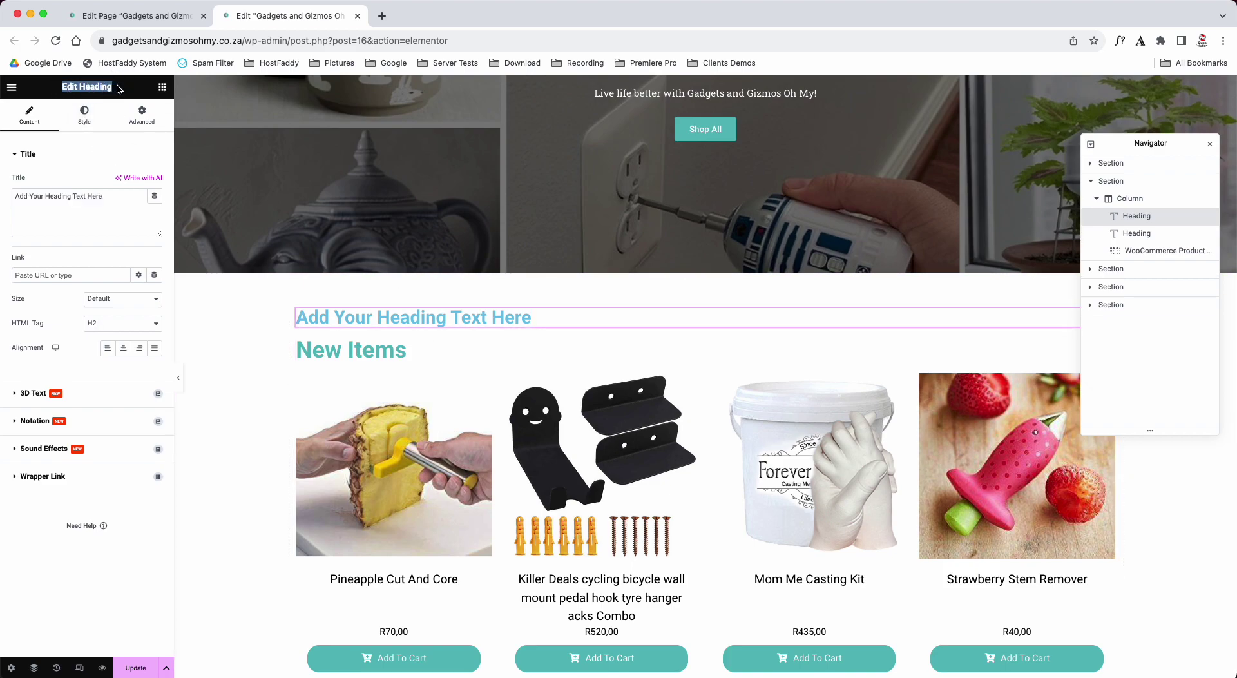
pyautogui.rightClick(459, 321)
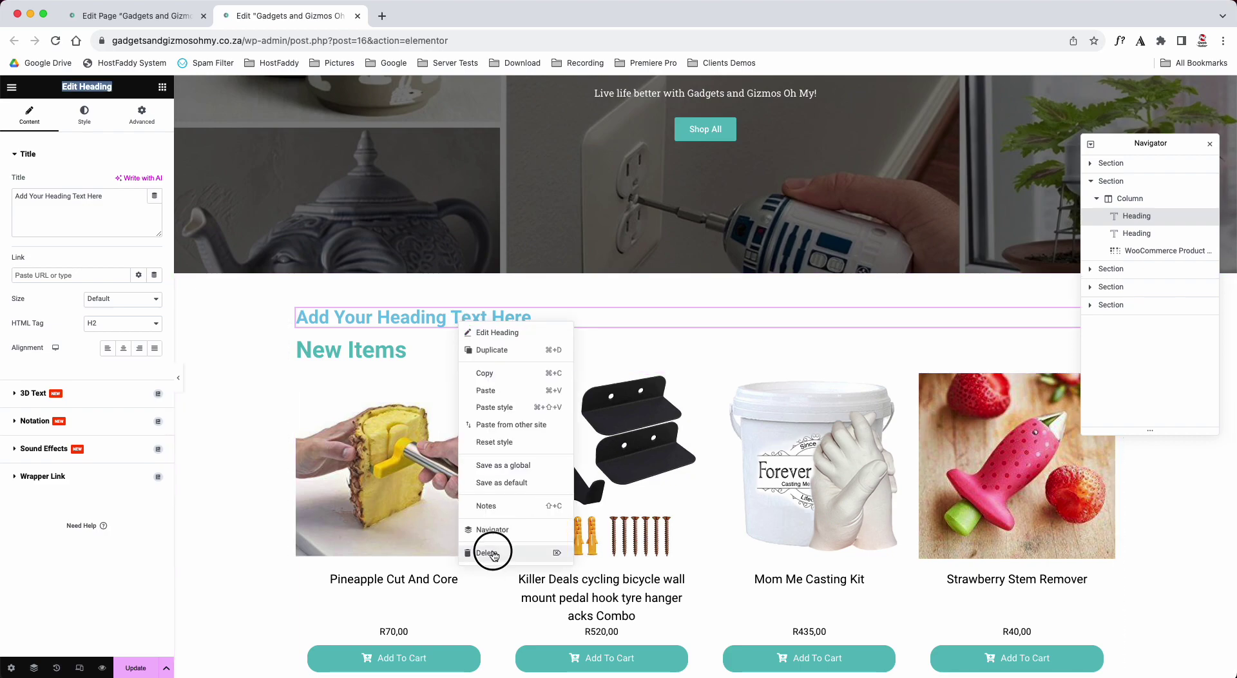
pyautogui.click(492, 550)
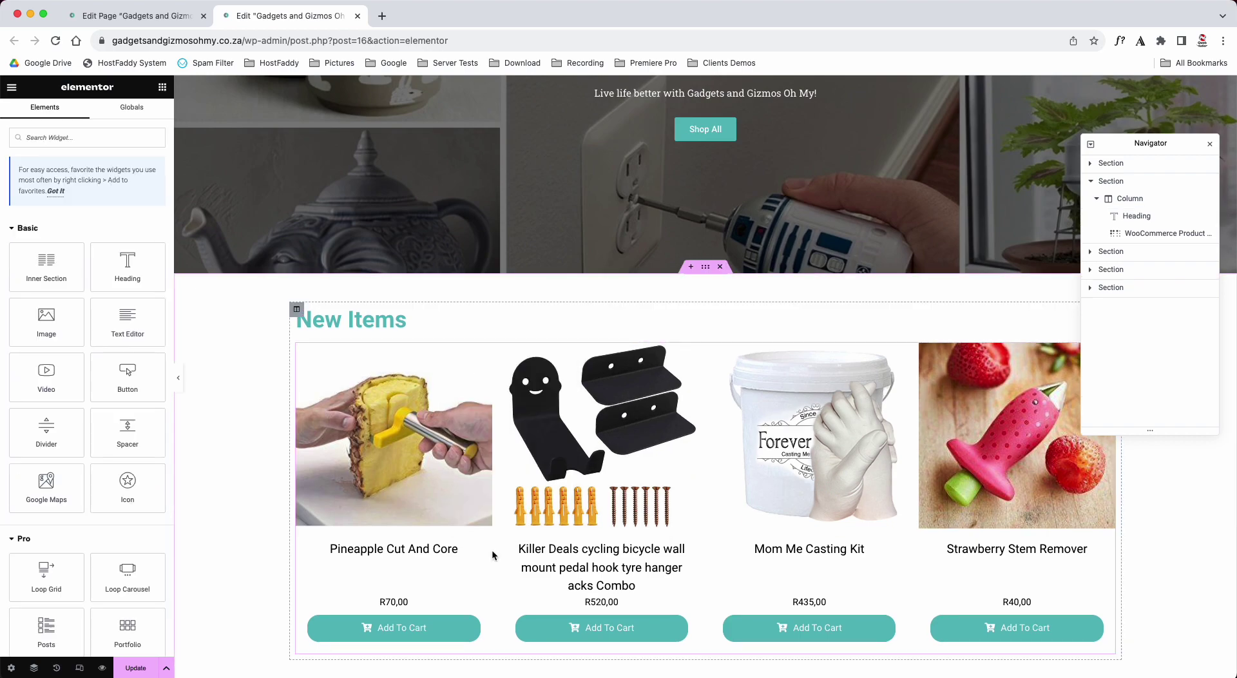
# Change the title of the "New Items" heading above the product grid to "New Products"
pyautogui.click(370, 315)
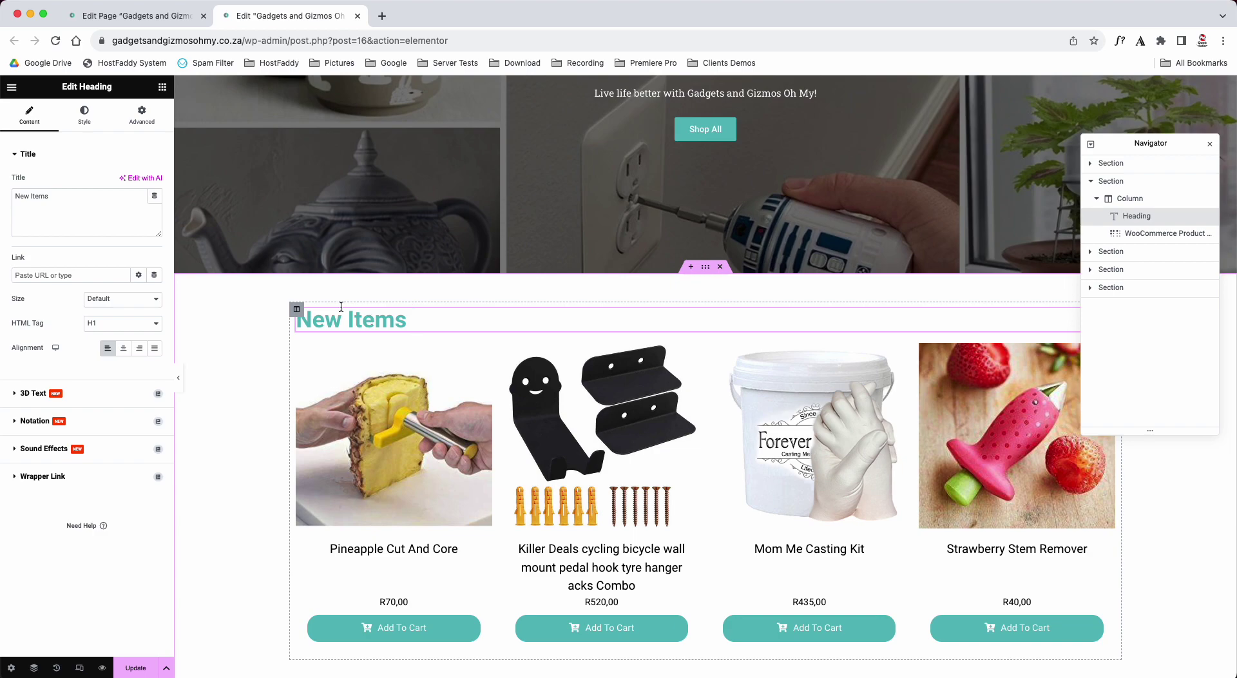
pyautogui.moveTo(71, 195); pyautogui.dragTo(5, 202)
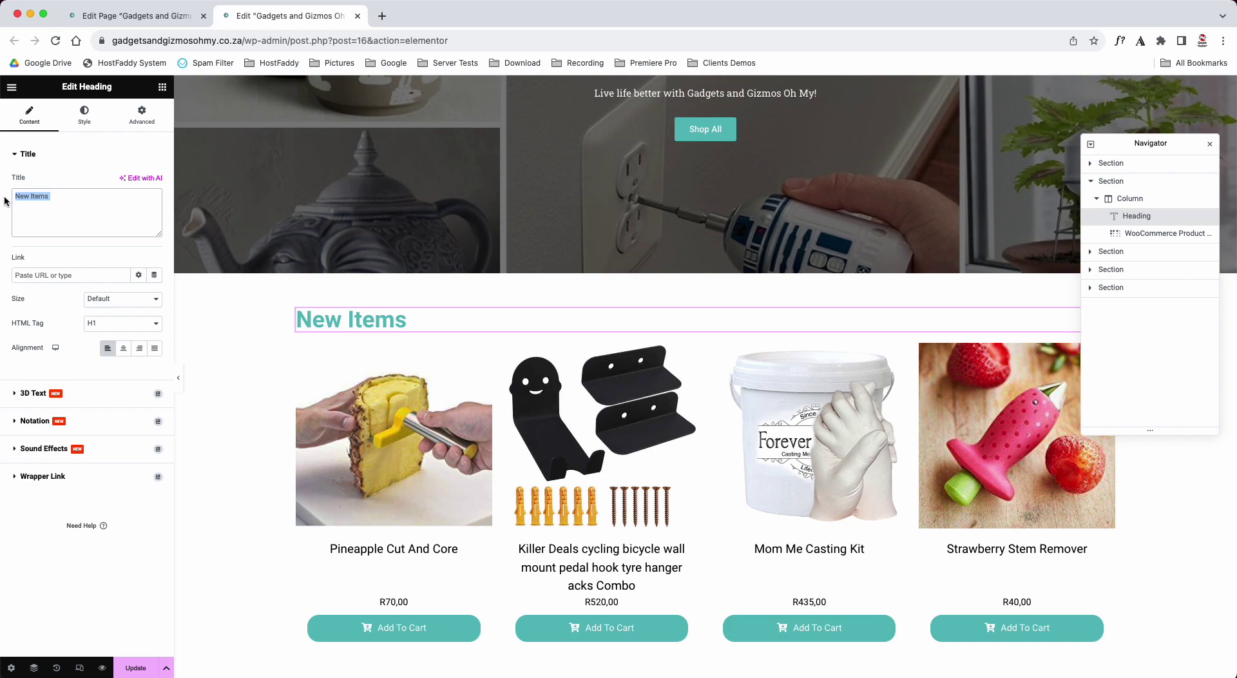
pyautogui.write('New')
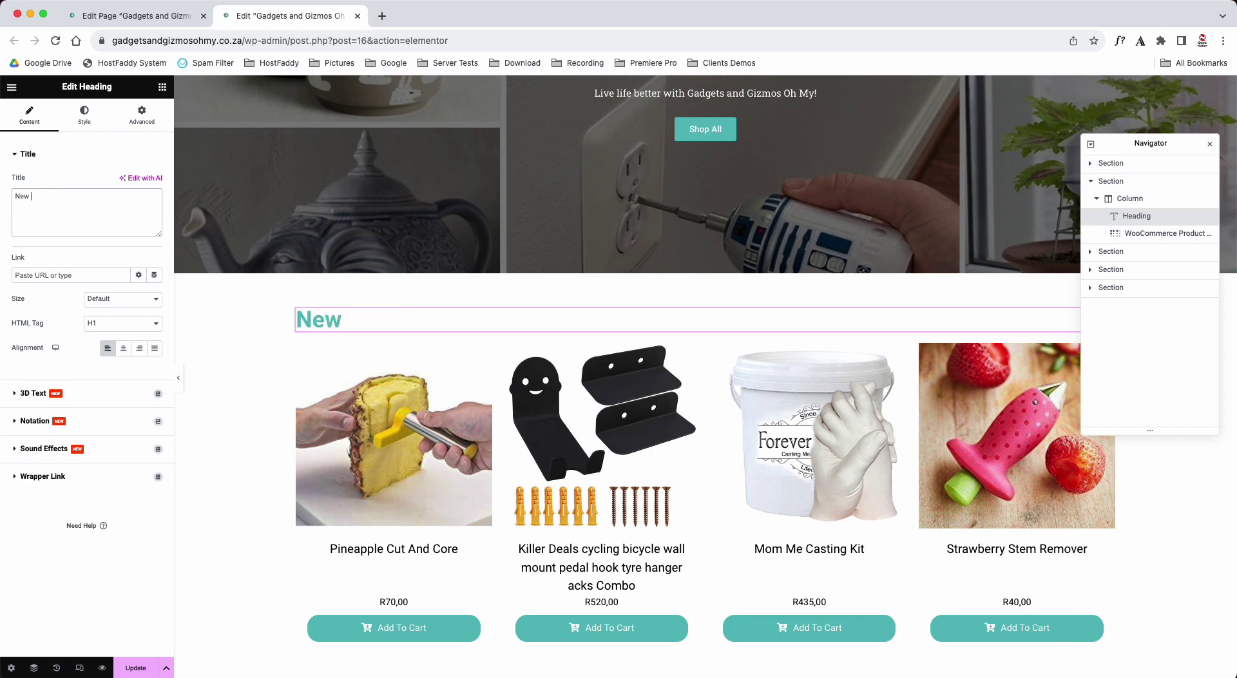
pyautogui.write(' Products')
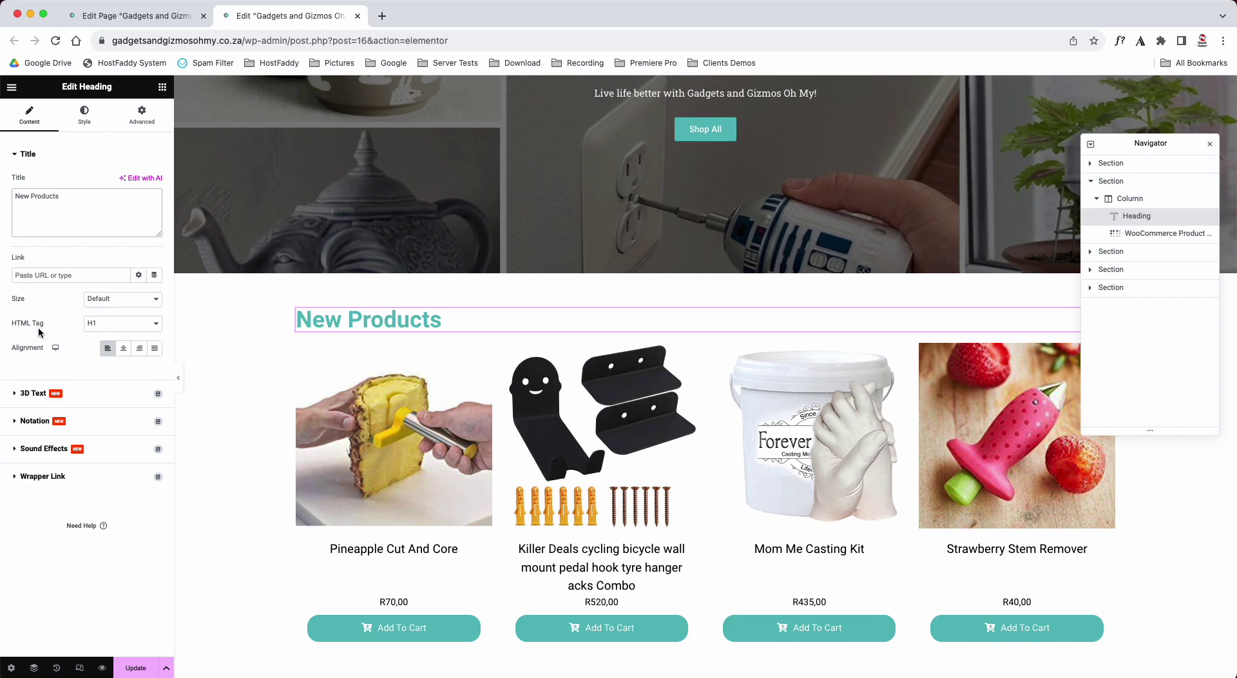
# Try center, right and justified alignment on the "New Products" heading and set it back to left alignment
pyautogui.click(32, 276)
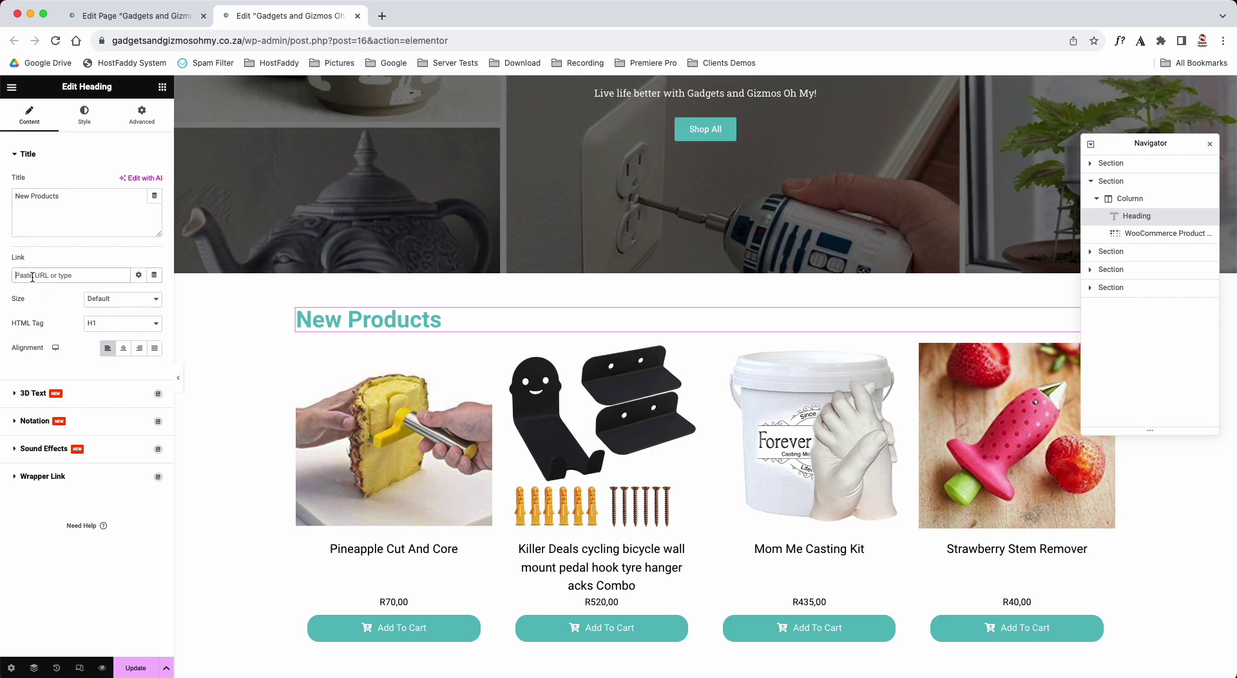
pyautogui.click(123, 348)
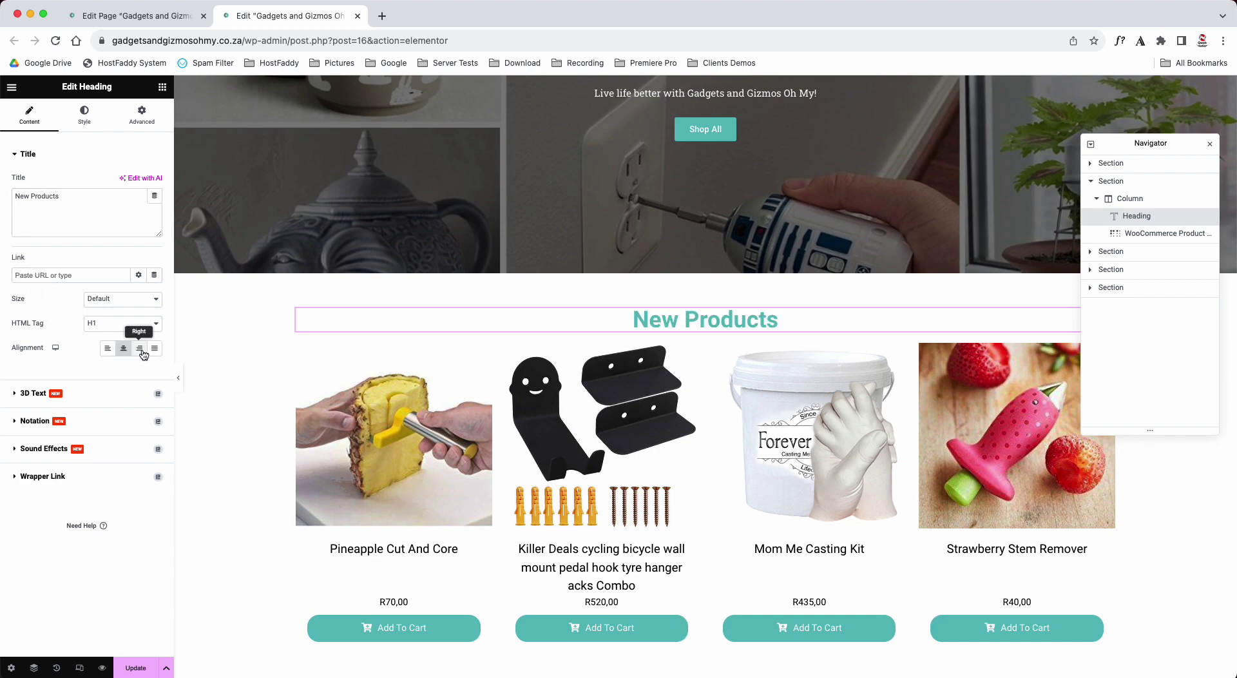
pyautogui.click(139, 348)
pyautogui.click(155, 352)
pyautogui.click(123, 351)
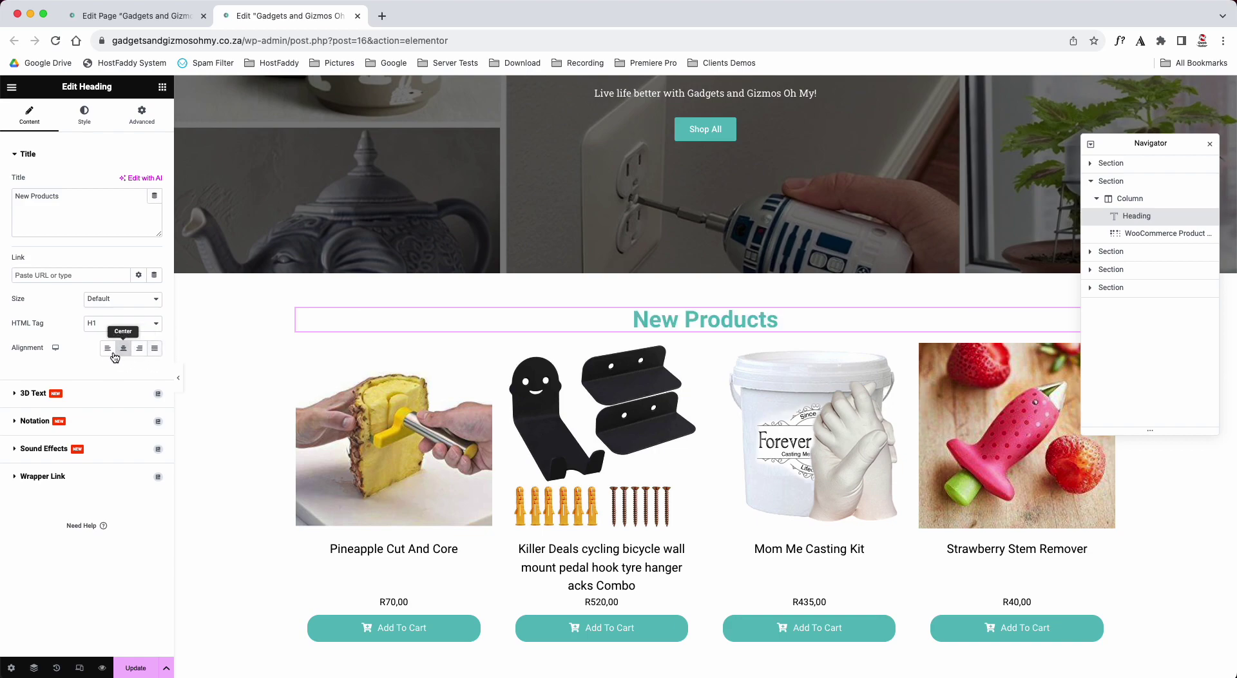
pyautogui.click(109, 352)
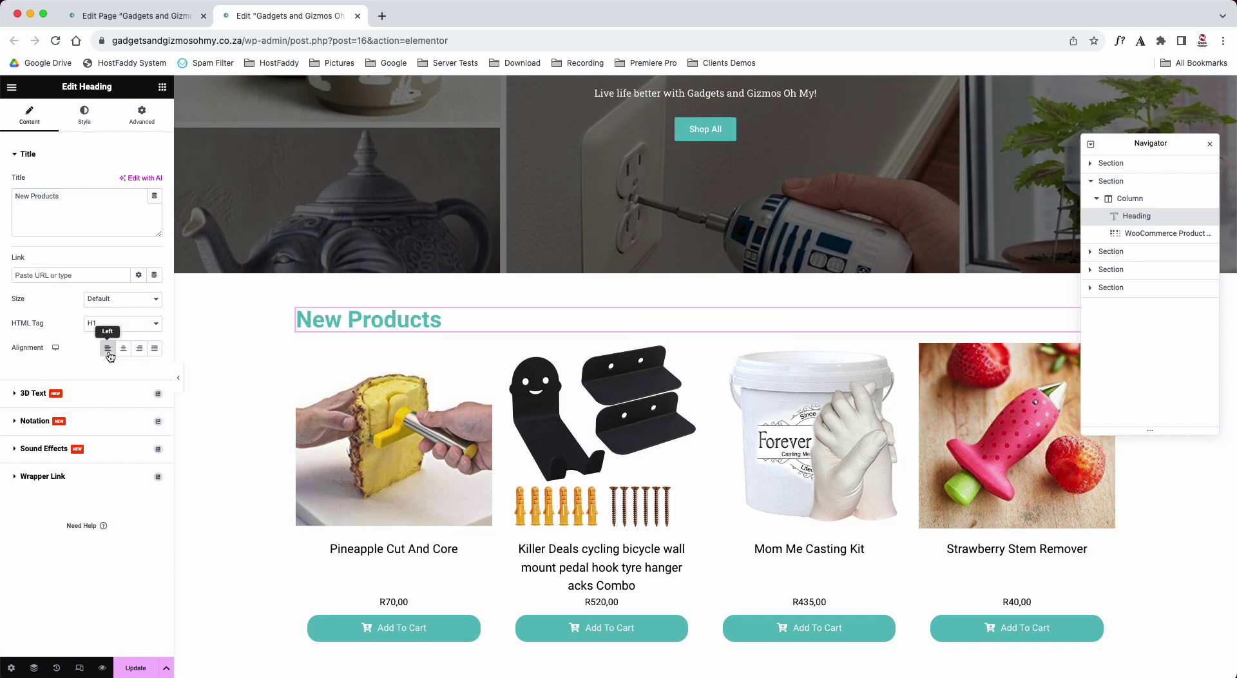